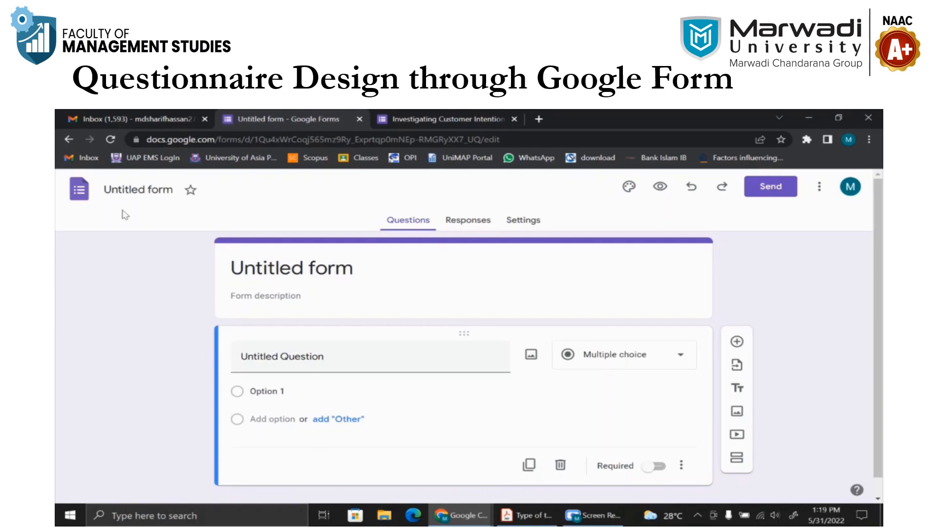
# - Rename the untitled form as "Survey Questionnaire" and apply that name to the form's heading
pyautogui.click(178, 190)
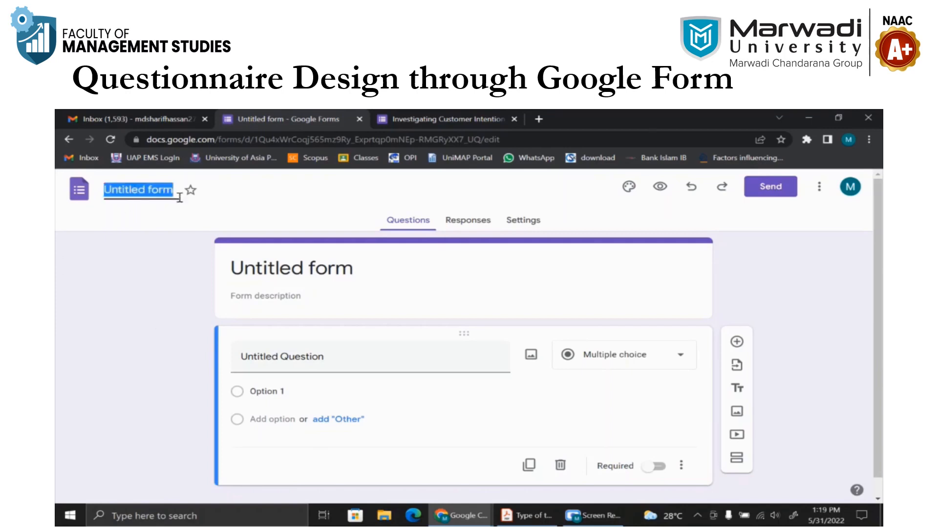
pyautogui.write('Survey Q')
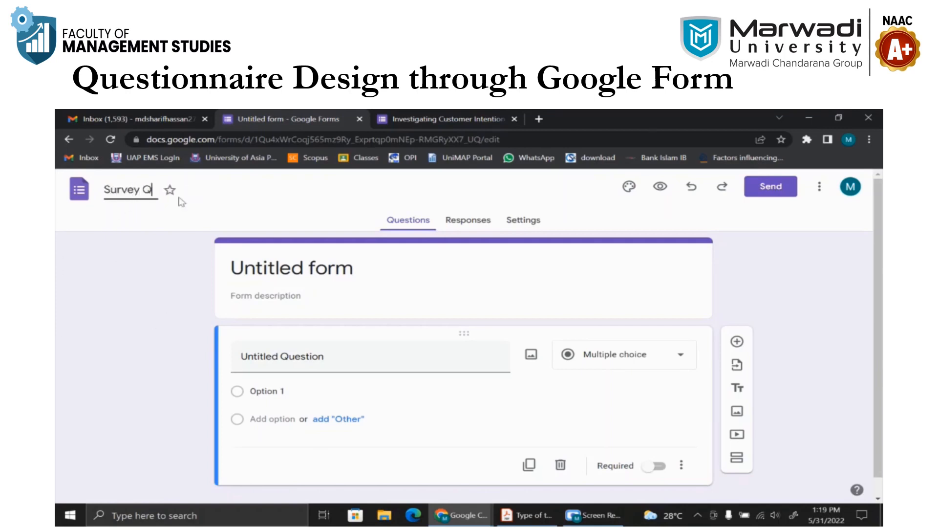
pyautogui.write('uestionnaire')
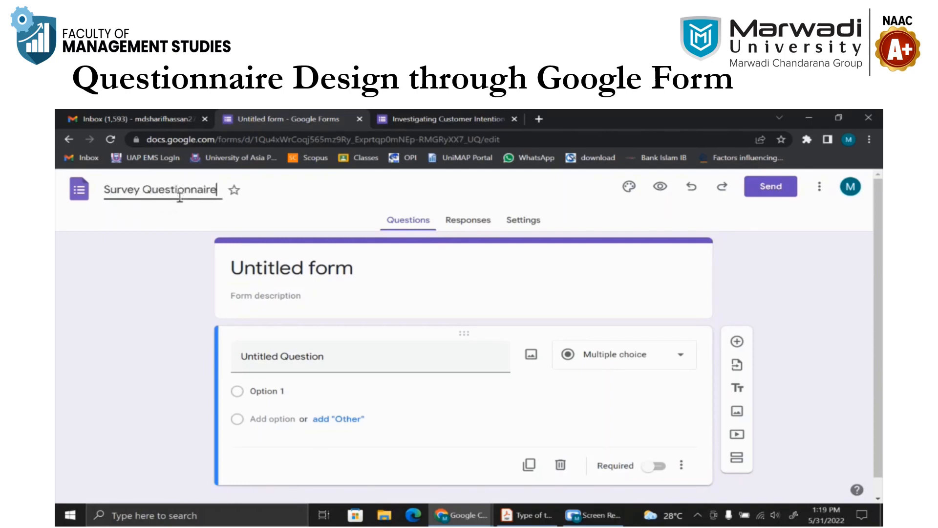
pyautogui.click(269, 269)
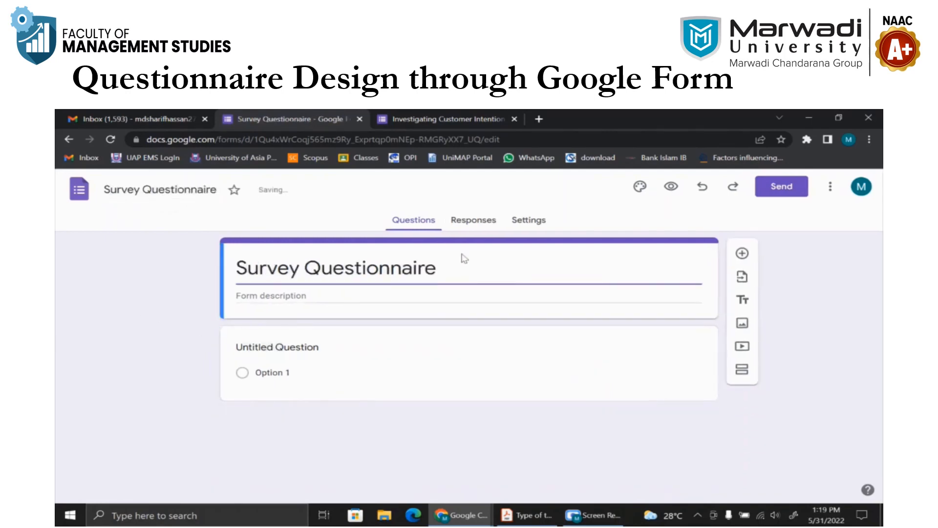
# - Replace the form heading with the full title copied from the existing "Investigating Customer Intention" form
pyautogui.moveTo(442, 269); pyautogui.dragTo(217, 251)
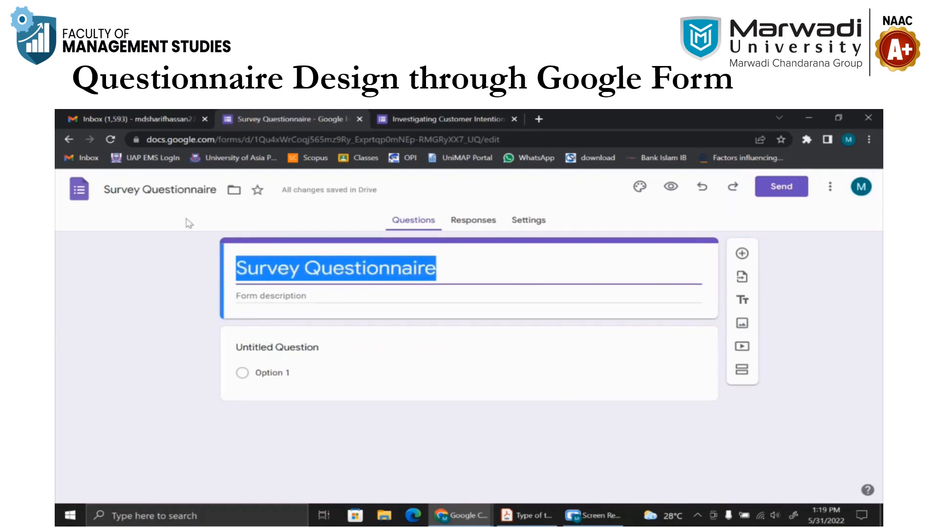
pyautogui.click(469, 119)
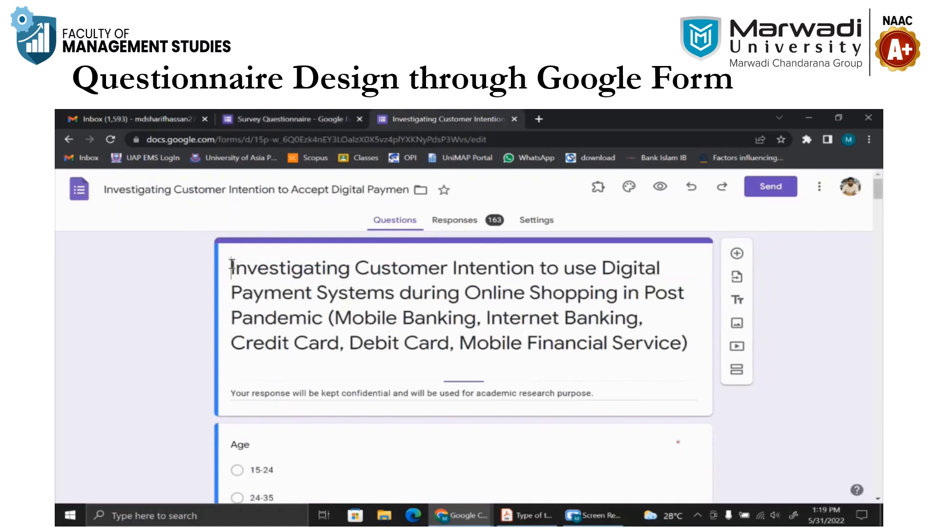
pyautogui.moveTo(232, 267); pyautogui.dragTo(703, 350)
pyautogui.hotkey('ctrl', 'c')
pyautogui.click(337, 123)
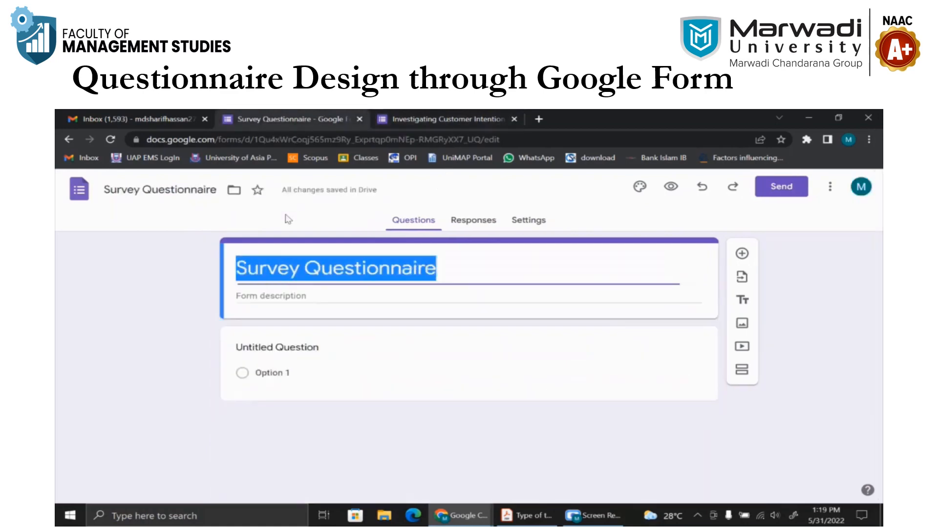
pyautogui.hotkey('ctrl', 'v')
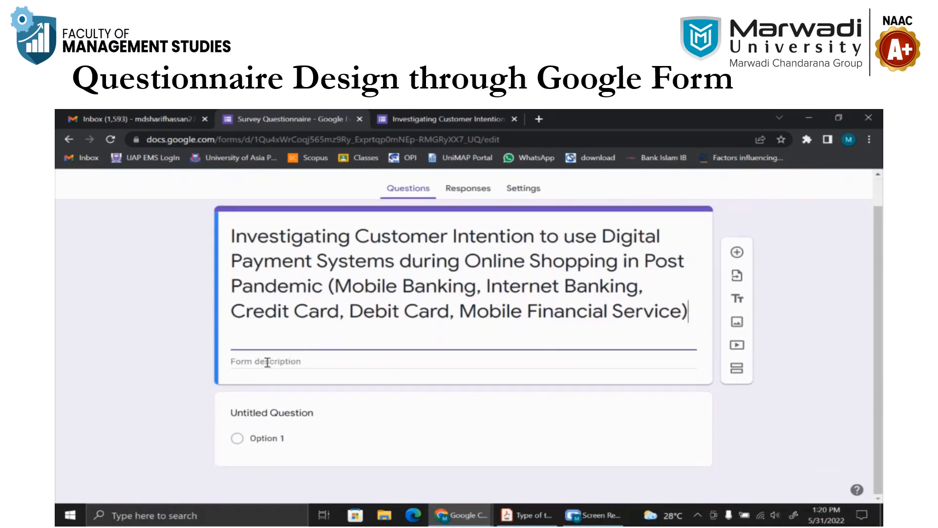
# - Copy the description "Your response will be kept confidential and will be used for academic research purpose." from the existing form into the new form
pyautogui.click(334, 388)
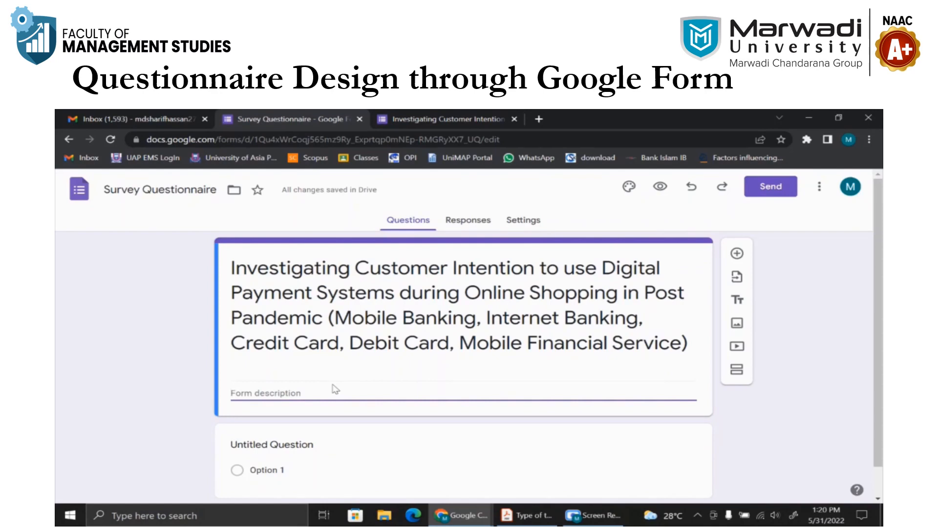
pyautogui.click(449, 118)
pyautogui.tripleClick(295, 391)
pyautogui.hotkey('ctrl', 'c')
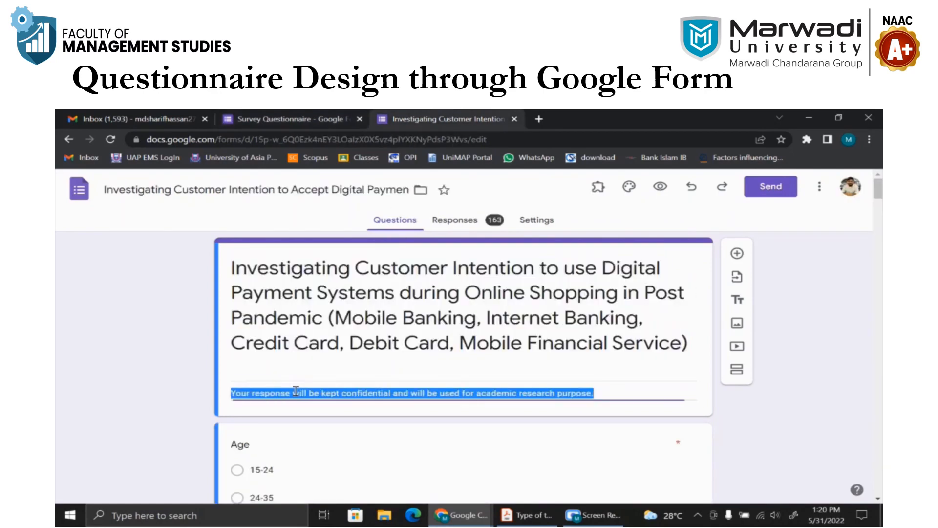
pyautogui.click(225, 117)
pyautogui.click(341, 391)
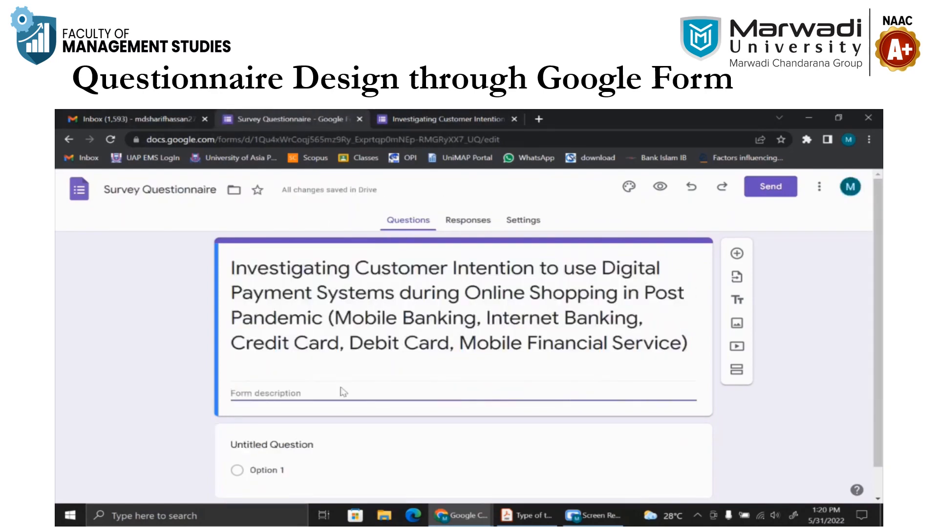
pyautogui.hotkey('ctrl', 'v')
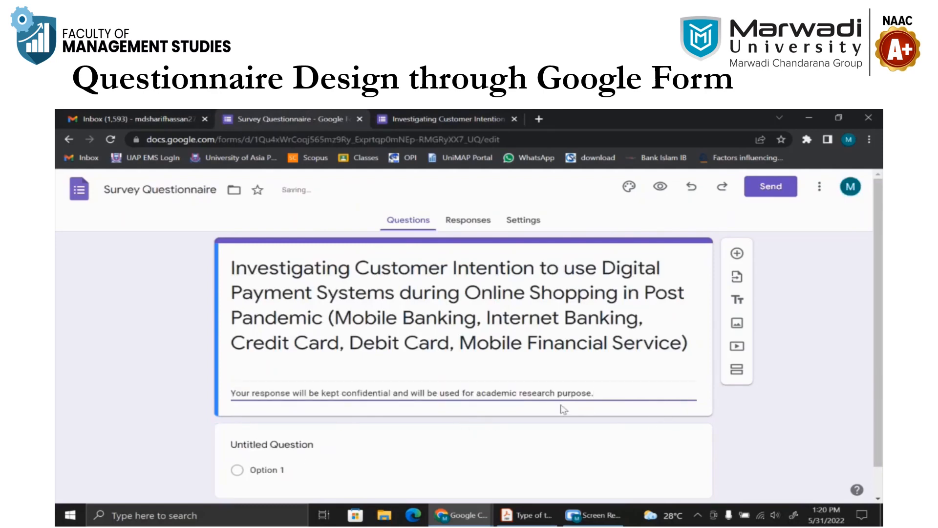
# - Title the first question below the form description "Gender"
pyautogui.scroll(-1, 561, 405)
pyautogui.scroll(1, 561, 405)
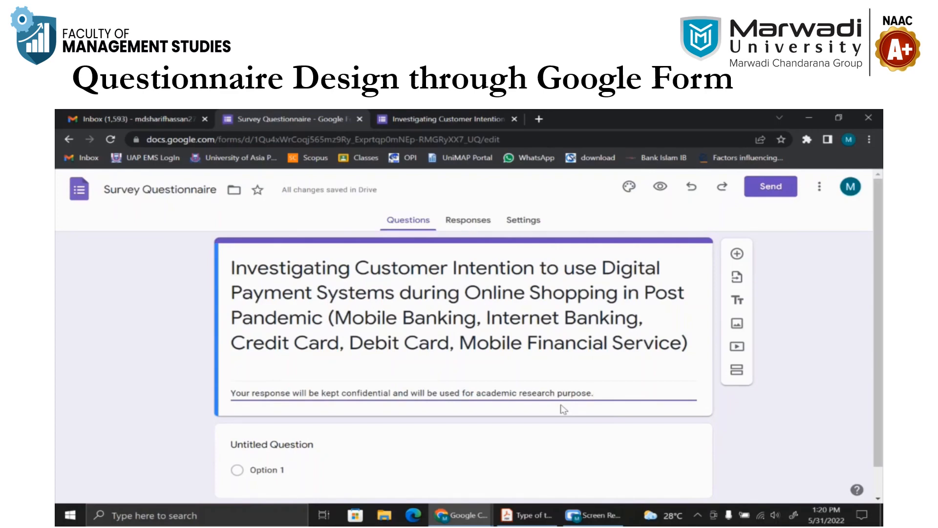
pyautogui.scroll(-1, 447, 390)
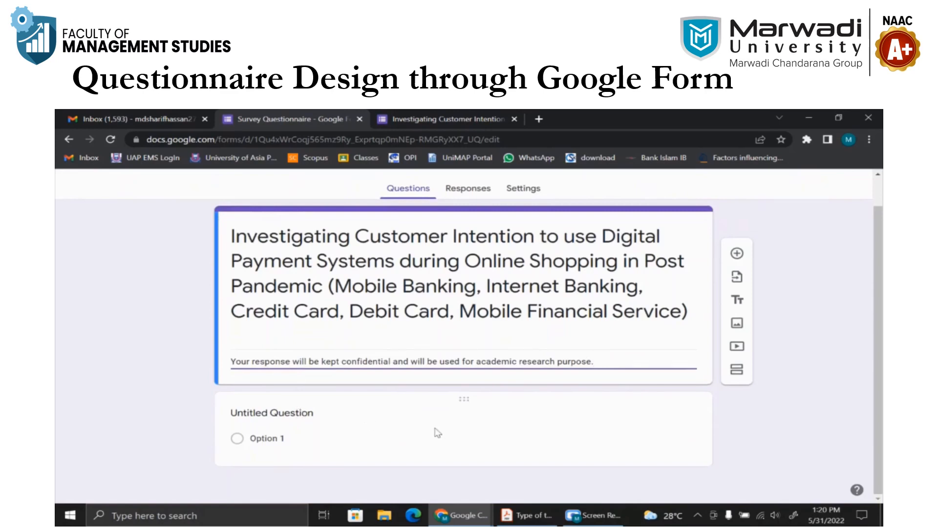
pyautogui.click(323, 415)
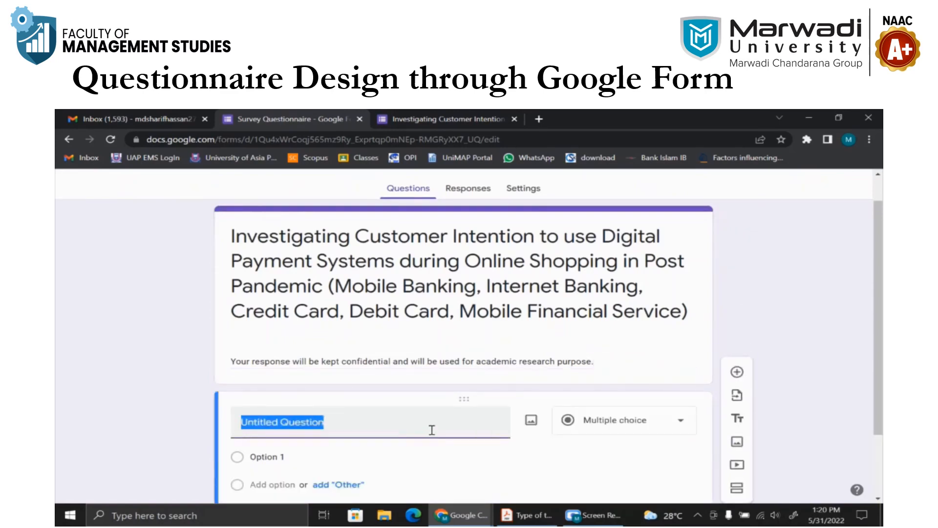
pyautogui.write('Gender')
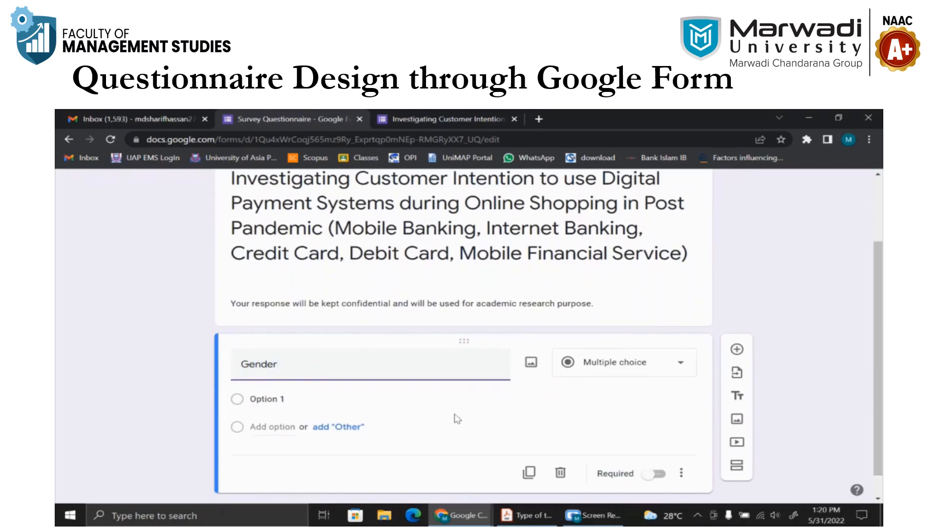
# - Give the Gender question the options "Male" and "Female" and make it required
pyautogui.click(322, 403)
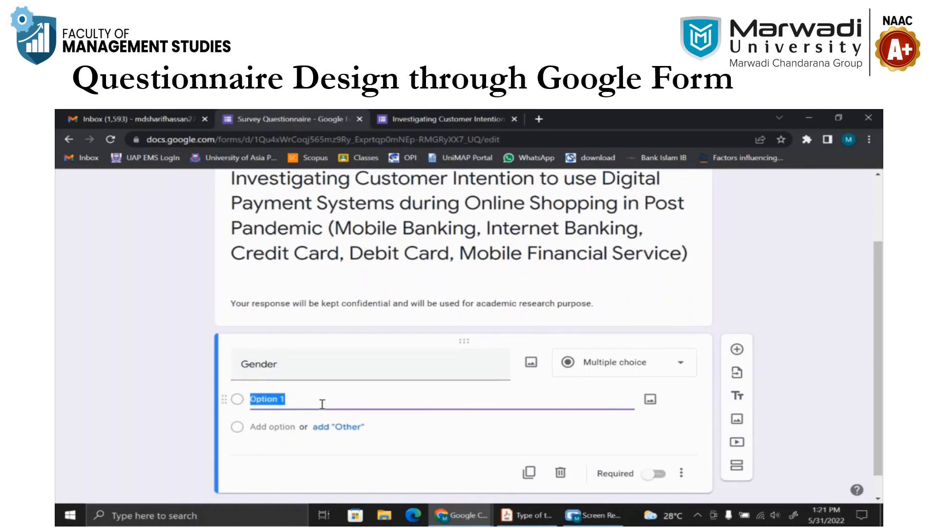
pyautogui.write('Male')
pyautogui.press('Return')
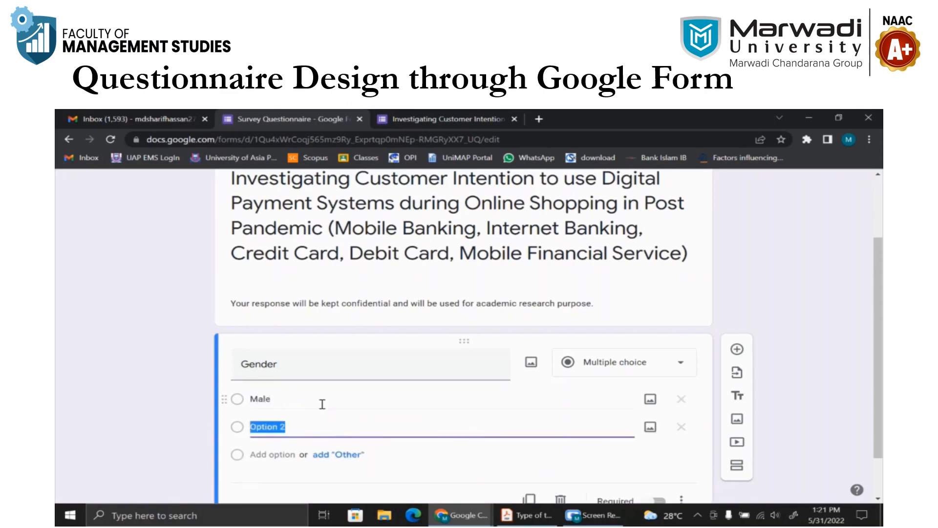
pyautogui.write('Female')
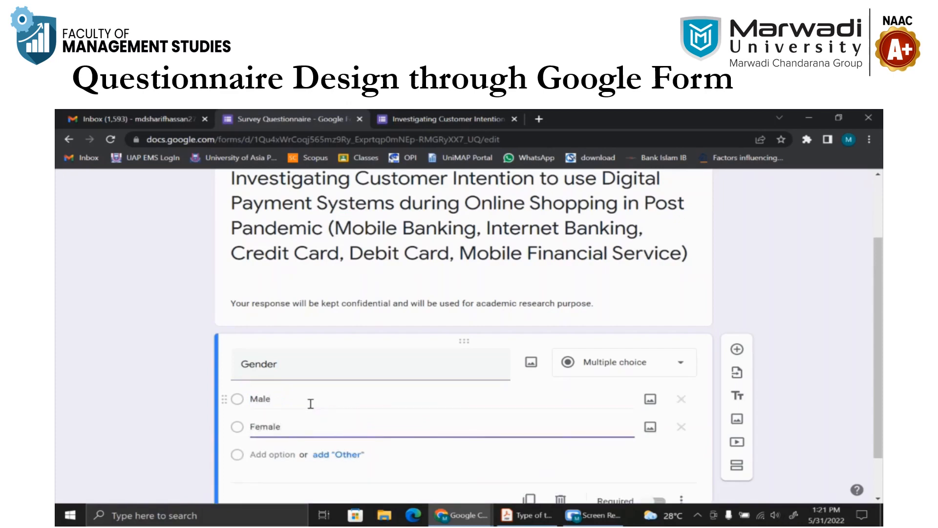
pyautogui.scroll(-1, 308, 403)
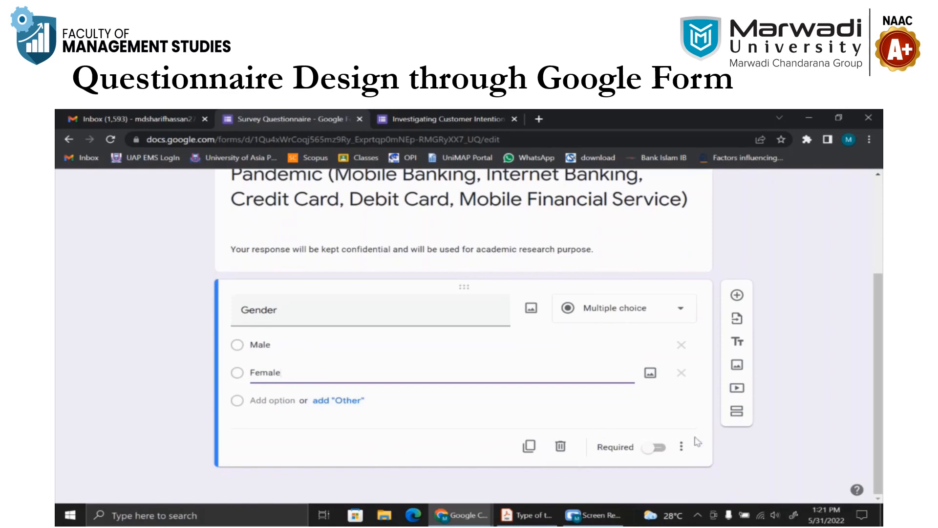
pyautogui.click(655, 447)
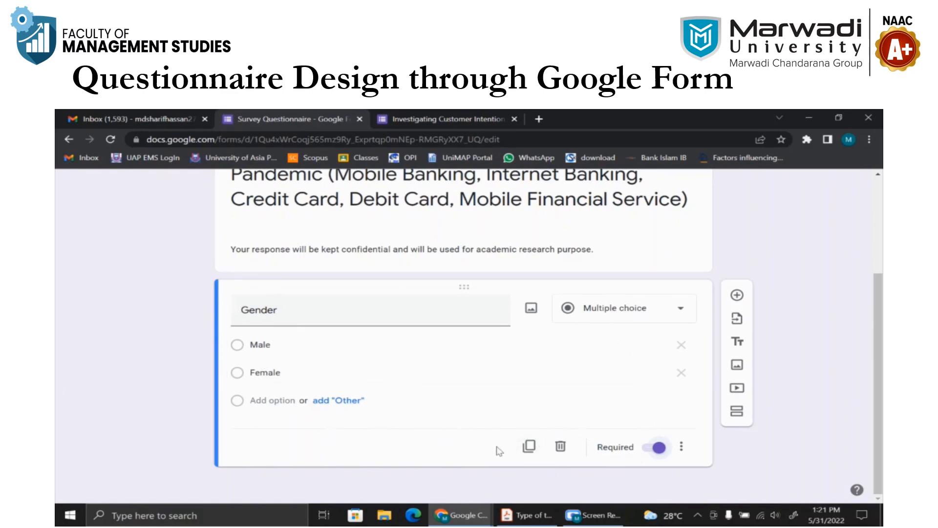
# - Duplicate the Gender question and select the copy for editing
pyautogui.click(529, 446)
pyautogui.scroll(-2, 444, 429)
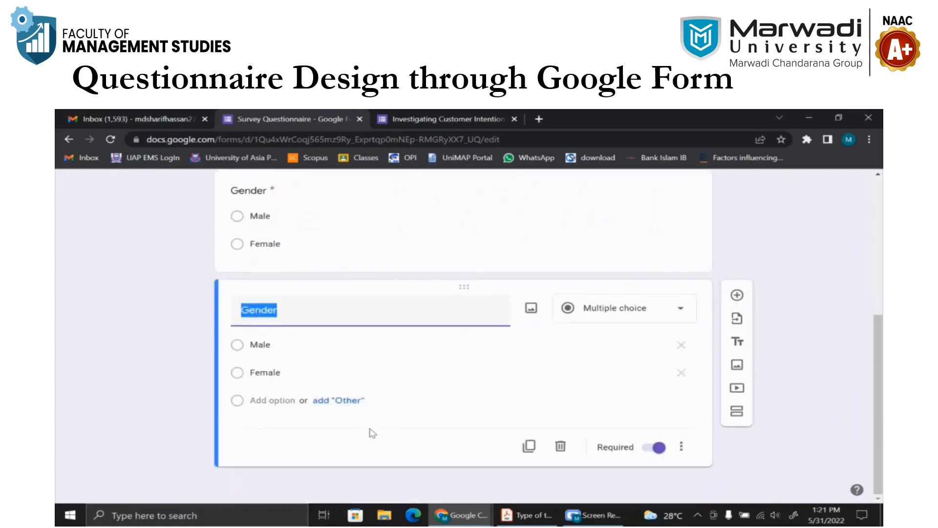
pyautogui.scroll(2, 342, 371)
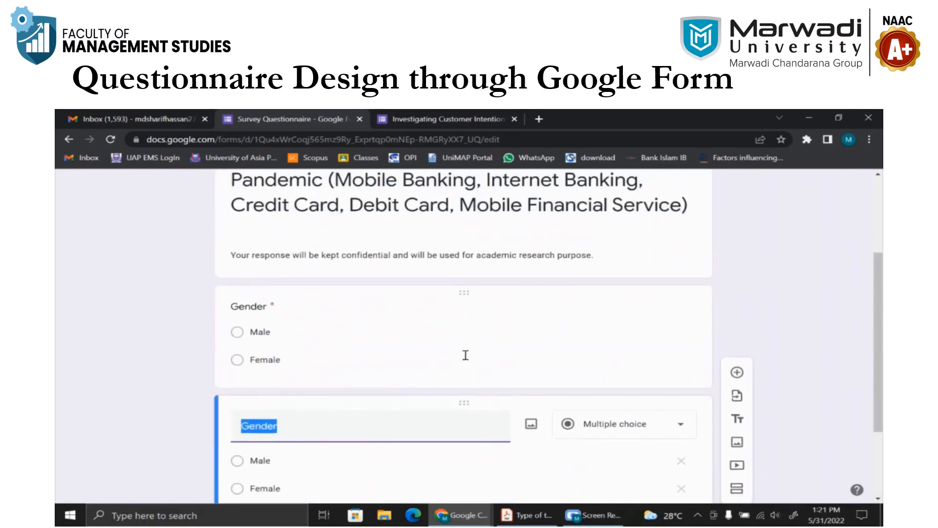
pyautogui.click(465, 355)
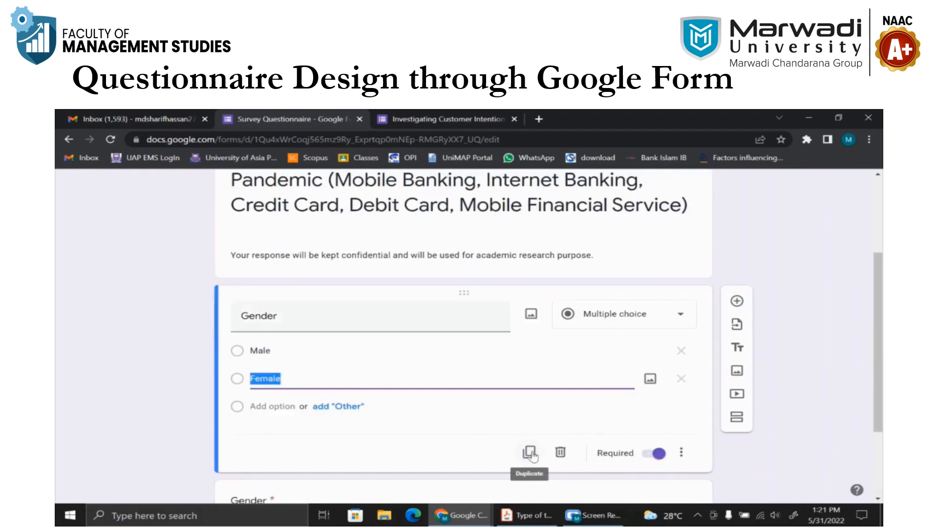
pyautogui.scroll(-2, 533, 454)
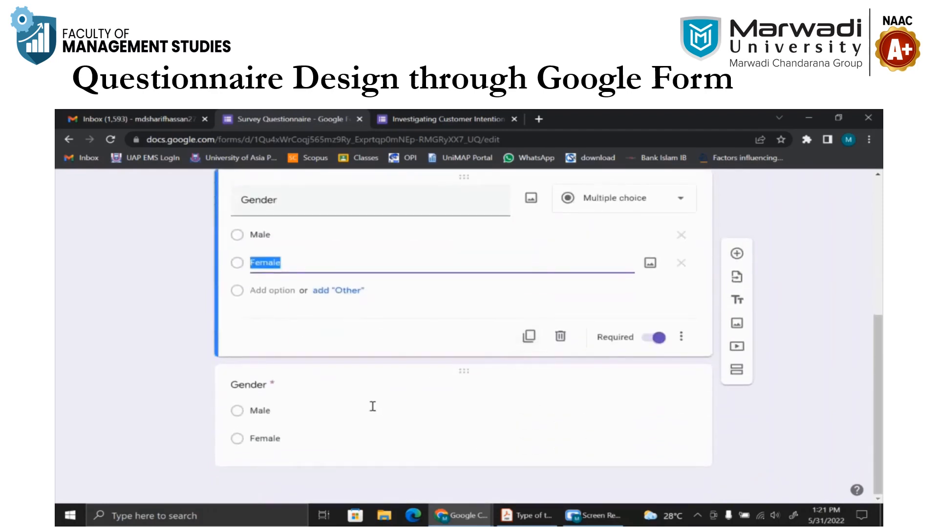
pyautogui.click(343, 426)
pyautogui.scroll(2, 352, 257)
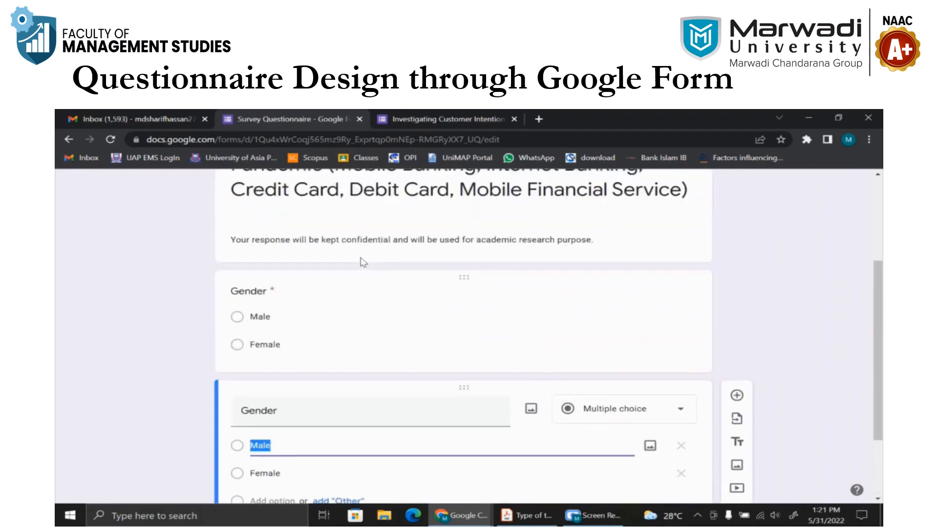
pyautogui.scroll(-1, 374, 356)
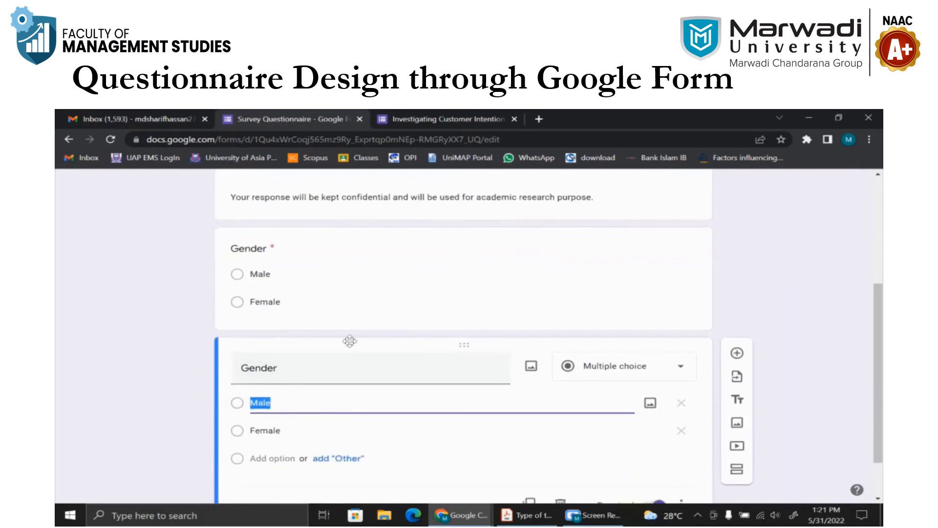
# - Retitle the duplicated Gender question as "Income Level"
pyautogui.click(355, 374)
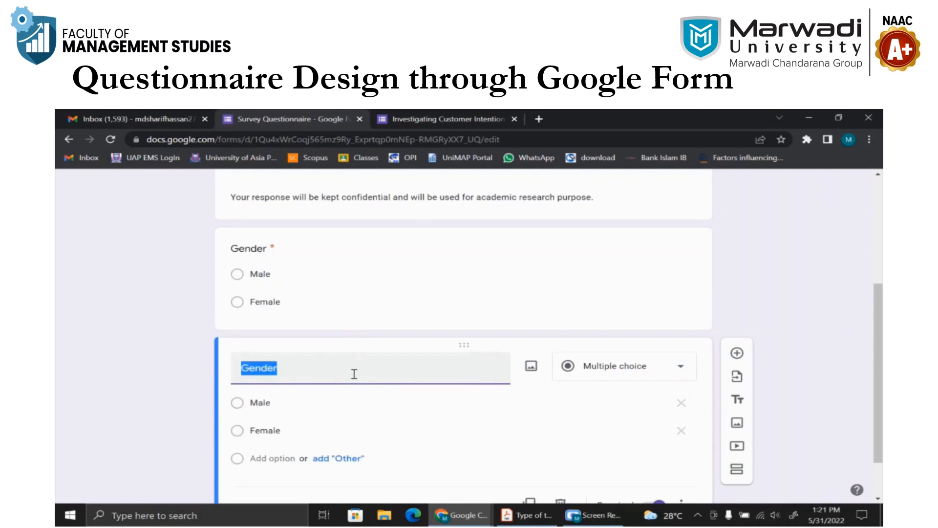
pyautogui.write('Income L')
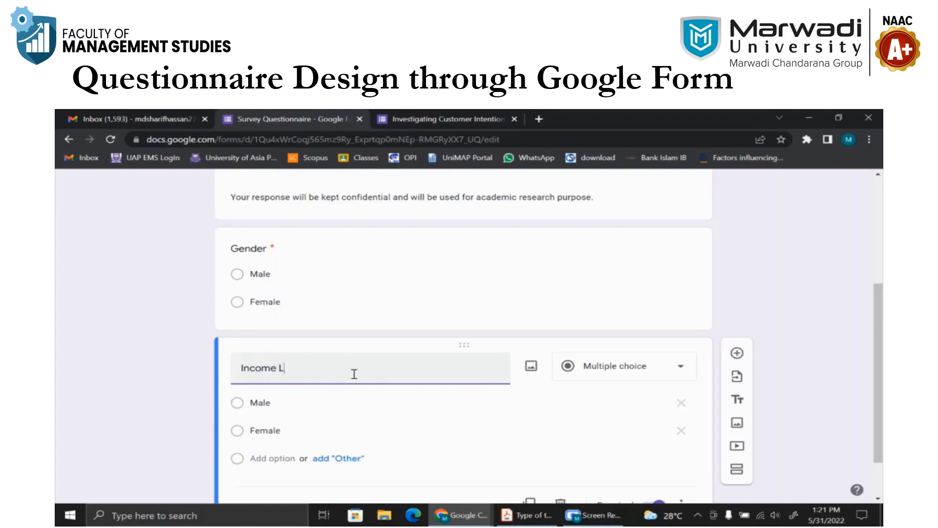
pyautogui.write('evel')
# - Change the first option of the Income Level question from Male to "0-25000"
pyautogui.click(318, 405)
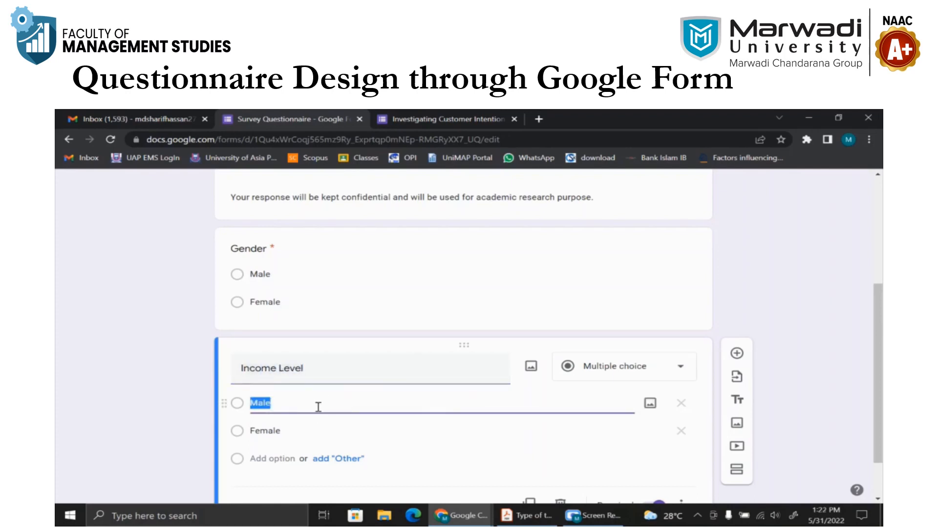
pyautogui.write('5000')
pyautogui.press('BackSpace')
pyautogui.press('BackSpace')
pyautogui.press('BackSpace')
pyautogui.write('0-25000')
pyautogui.press('Return')
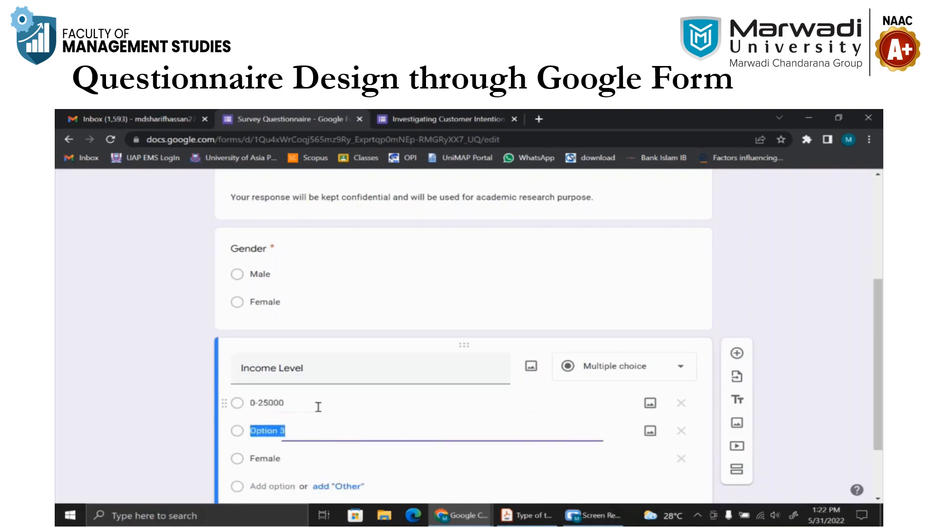
pyautogui.write('2')
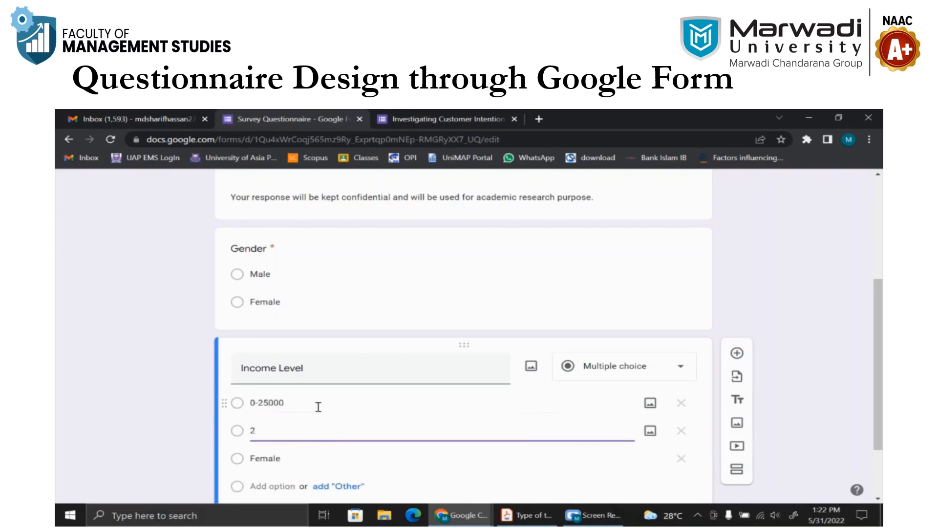
pyautogui.write('5000-50000')
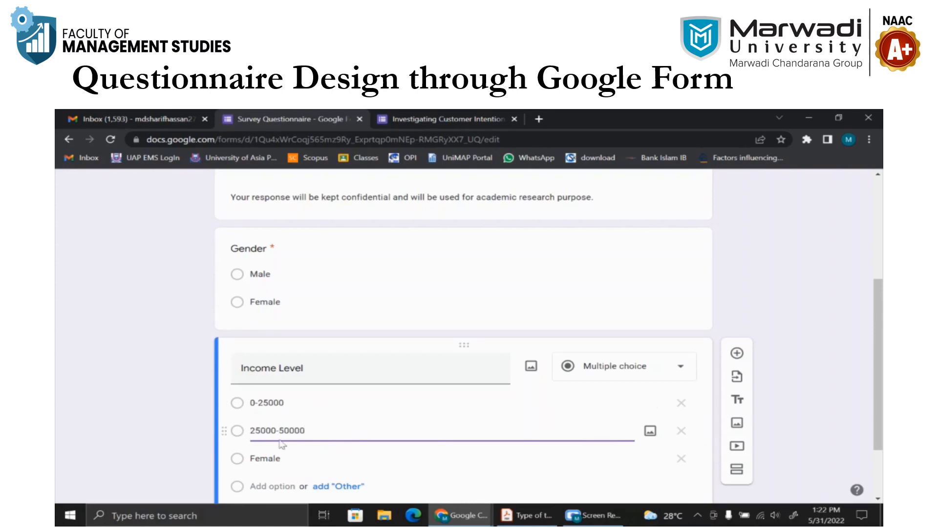
pyautogui.click(280, 456)
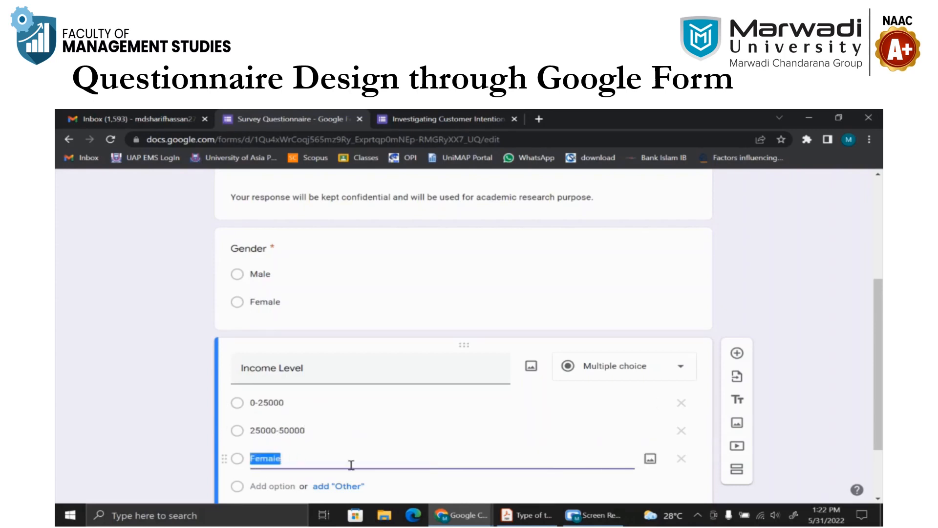
pyautogui.write('50--')
pyautogui.write('0000-')
pyautogui.write('75000')
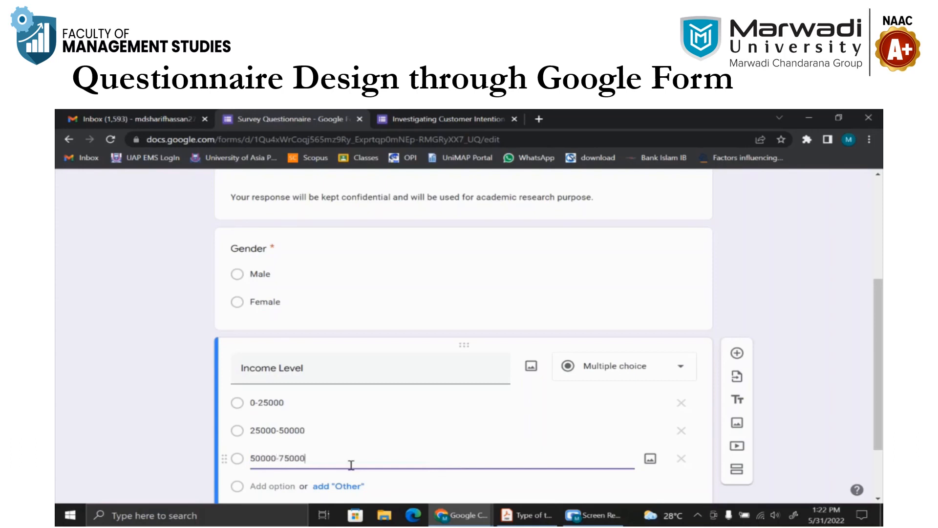
pyautogui.press('Return')
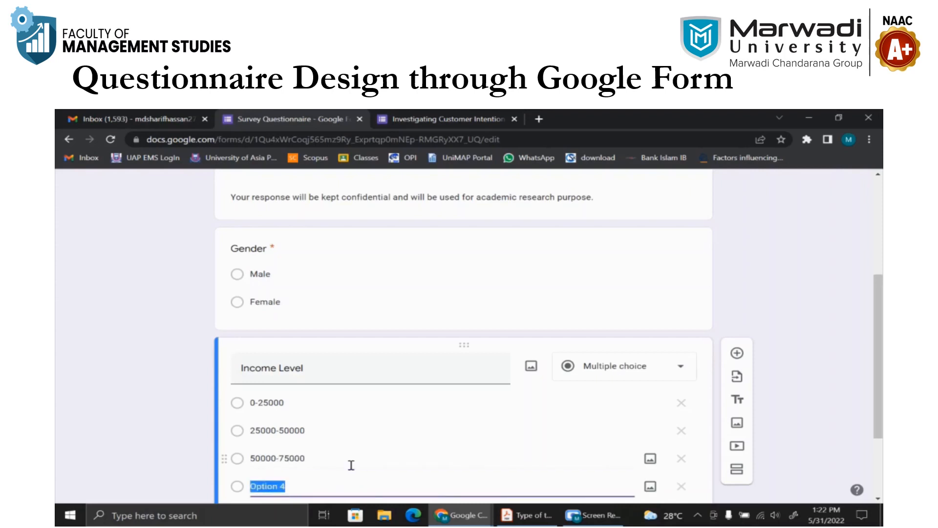
pyautogui.write('75000-1')
pyautogui.write('0000')
pyautogui.write('100000')
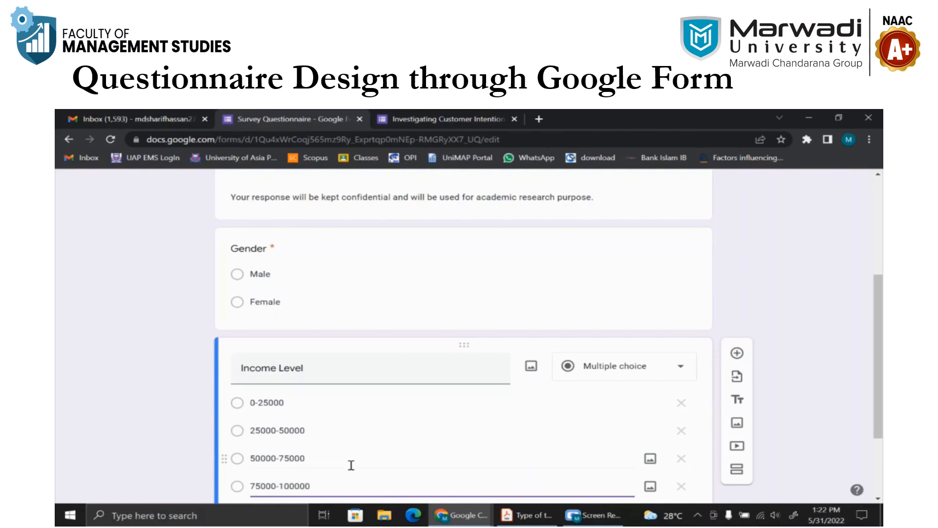
pyautogui.scroll(-2, 358, 429)
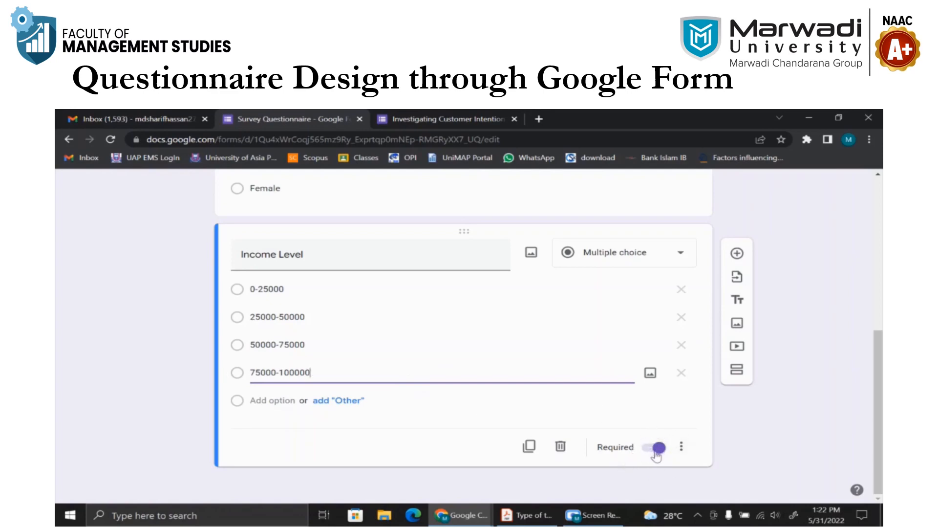
# - Duplicate the Income Level question and retitle the copy as "Education Level"
pyautogui.scroll(3, 654, 468)
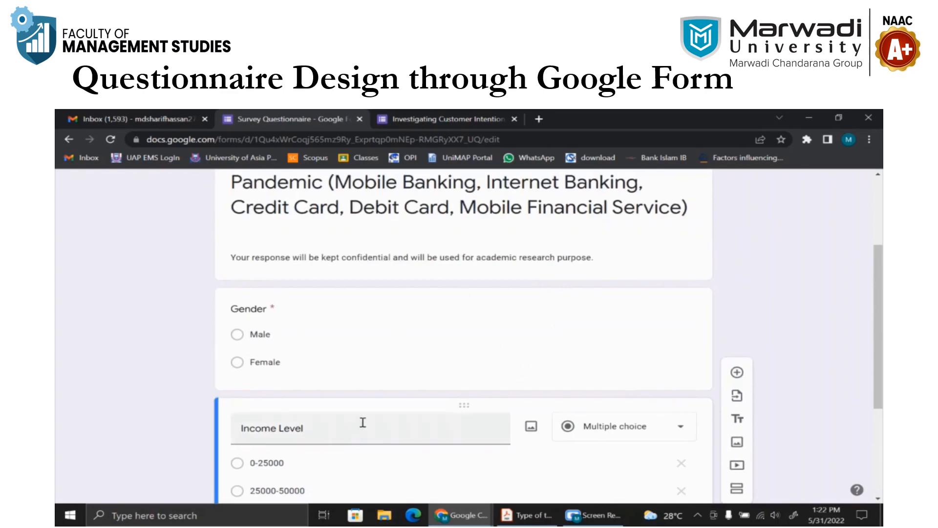
pyautogui.scroll(-2, 362, 372)
pyautogui.scroll(-1, 440, 421)
pyautogui.scroll(2, 440, 272)
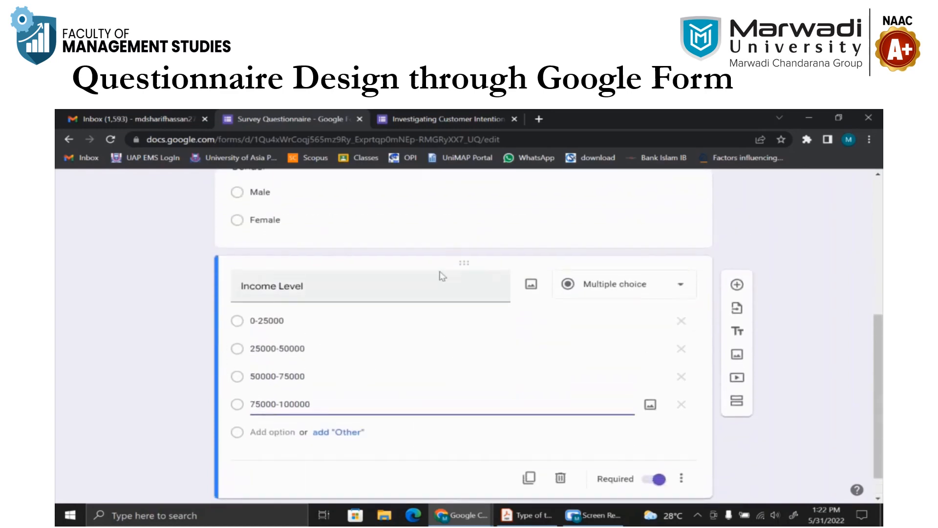
pyautogui.scroll(-2, 467, 314)
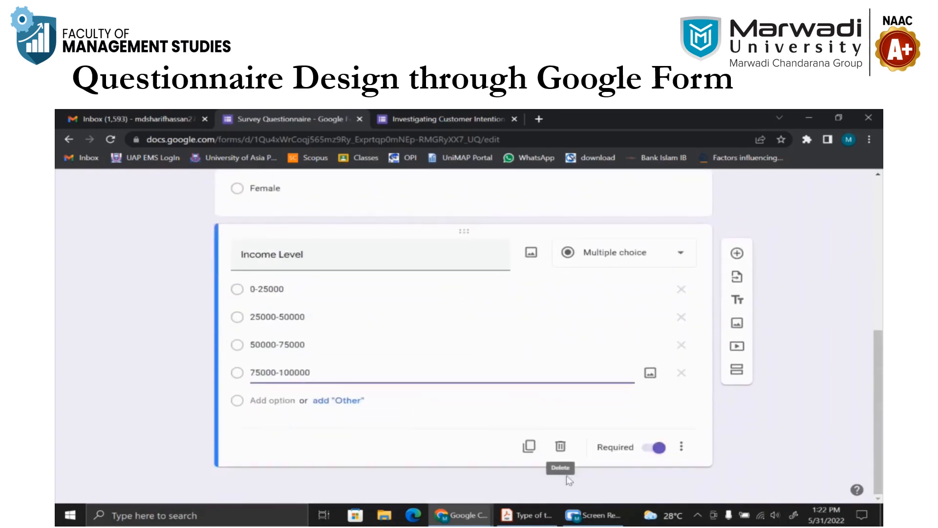
pyautogui.click(530, 453)
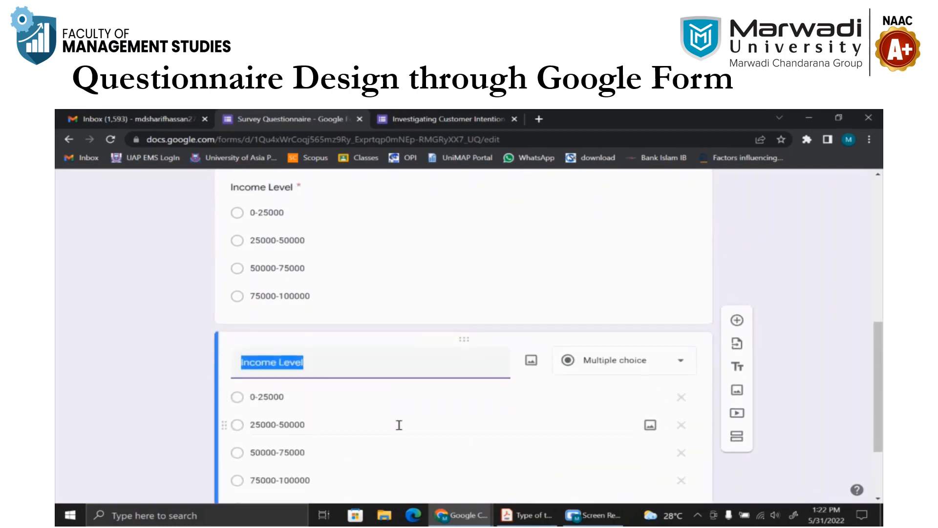
pyautogui.write('Ed')
pyautogui.write('ucation Lev')
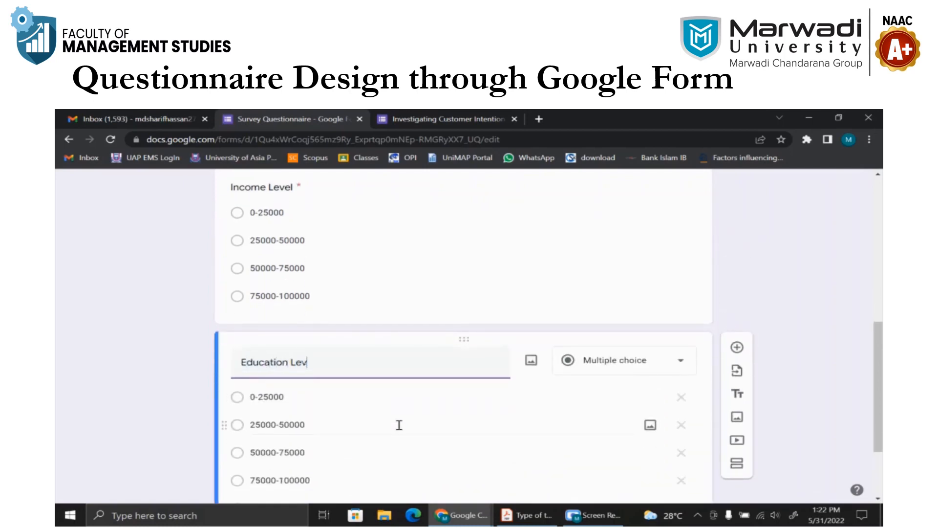
pyautogui.write('el')
# - Change the first two options of the Education Level question to "O levels" and "A levels"
pyautogui.scroll(-2, 346, 398)
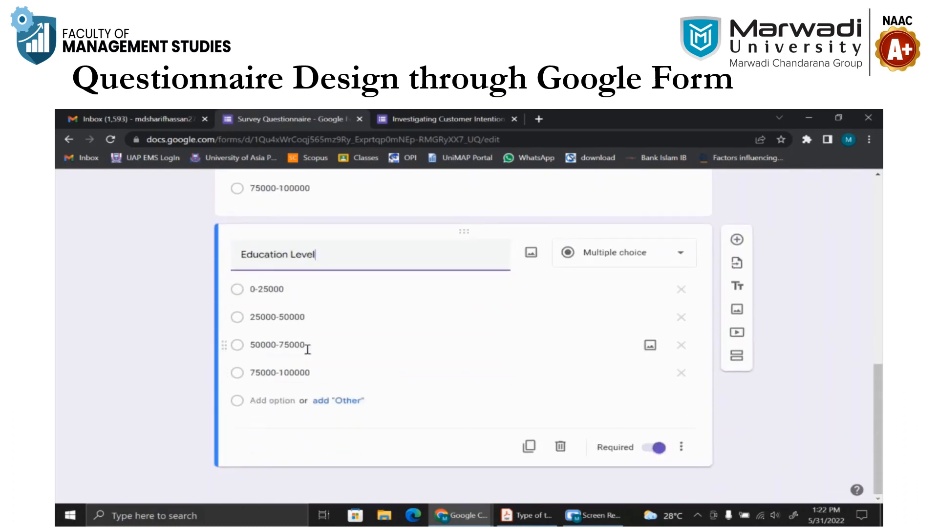
pyautogui.click(320, 293)
pyautogui.write('A')
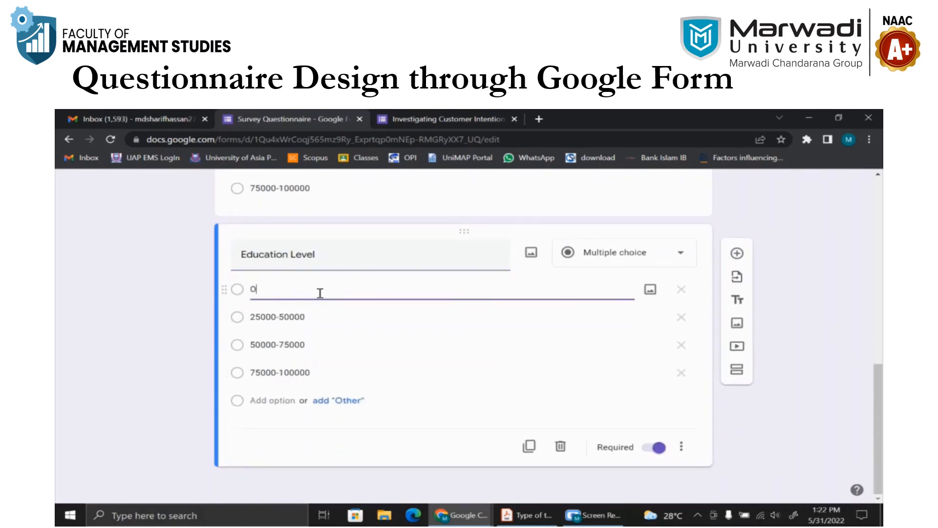
pyautogui.write(' levels')
pyautogui.click(316, 319)
pyautogui.write('A')
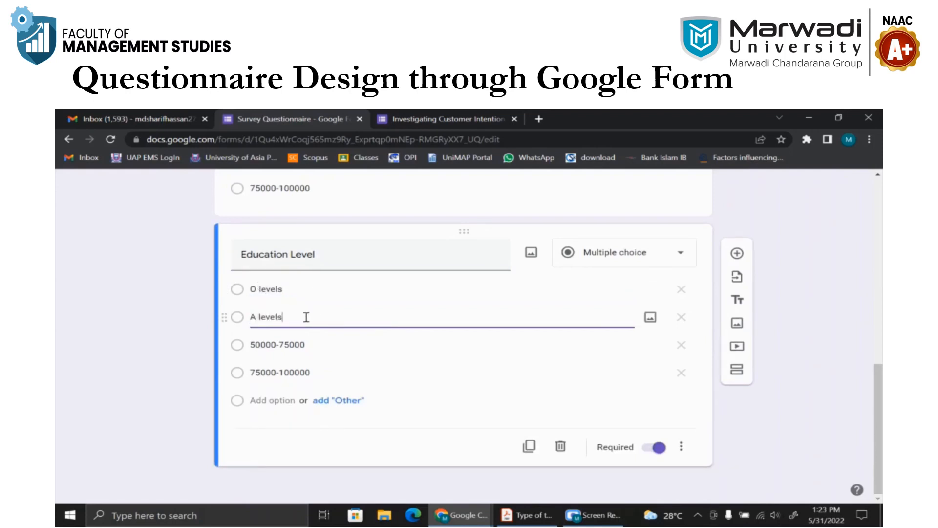
# - Change the third and fourth Education Level options to "Graduation" and "Post Graduation"
pyautogui.click(325, 343)
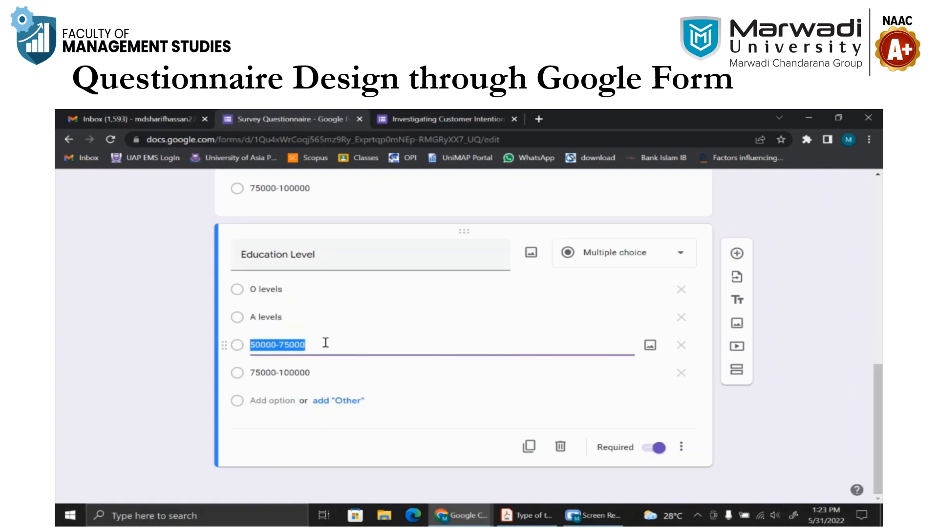
pyautogui.write('Gradu')
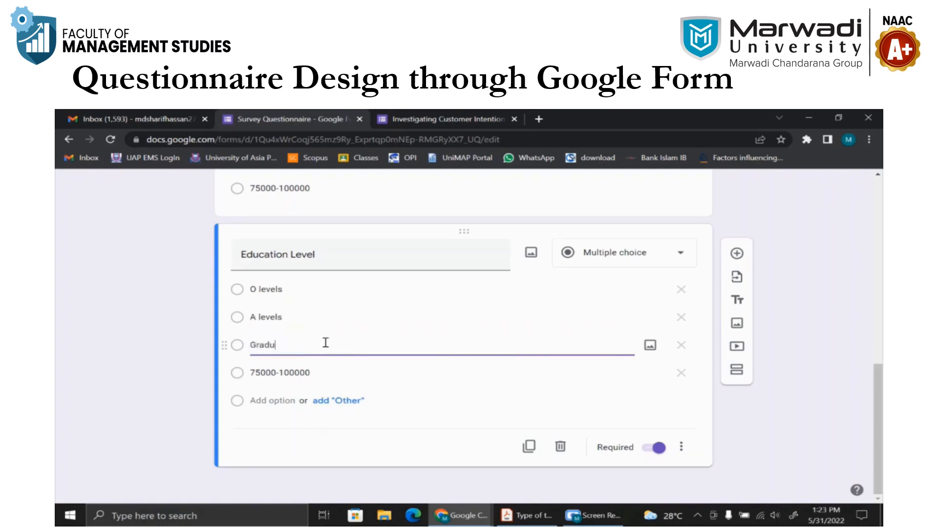
pyautogui.write('ate')
pyautogui.press('BackSpace')
pyautogui.write('ion')
pyautogui.click(380, 370)
pyautogui.write('Post')
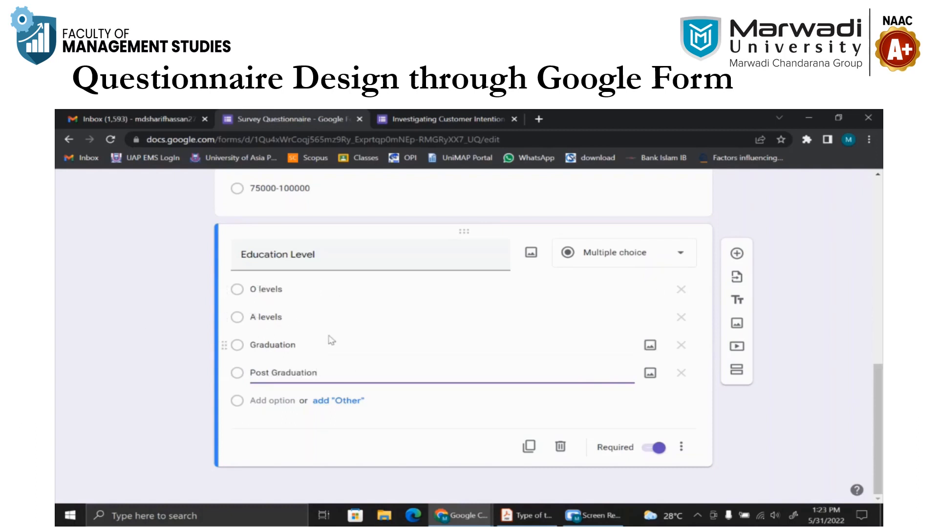
# - Review the demographic questions made so far and duplicate the Education Level question
pyautogui.scroll(5, 342, 352)
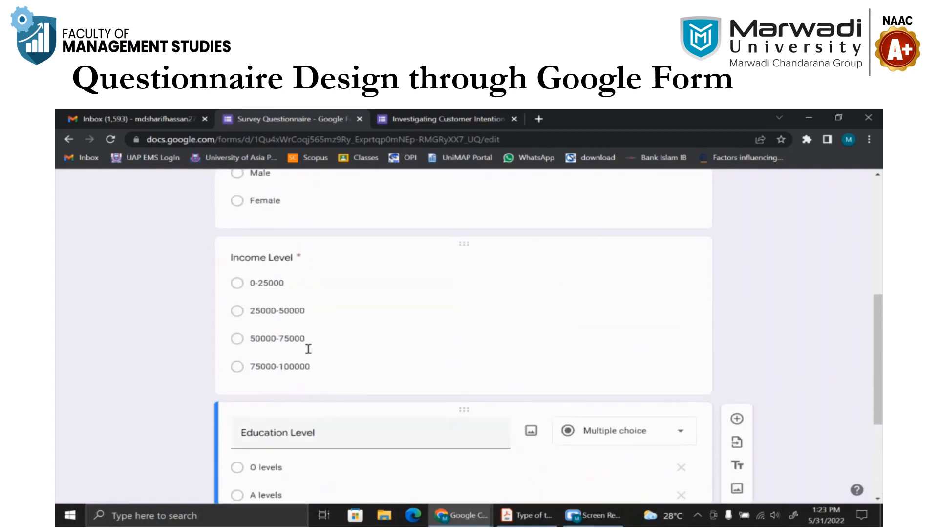
pyautogui.scroll(4, 303, 356)
pyautogui.scroll(-6, 304, 366)
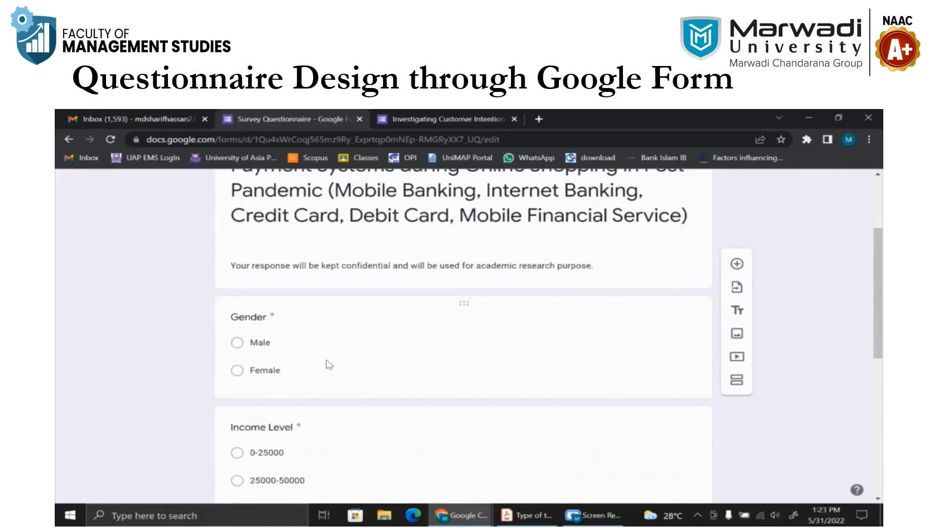
pyautogui.scroll(-3, 327, 363)
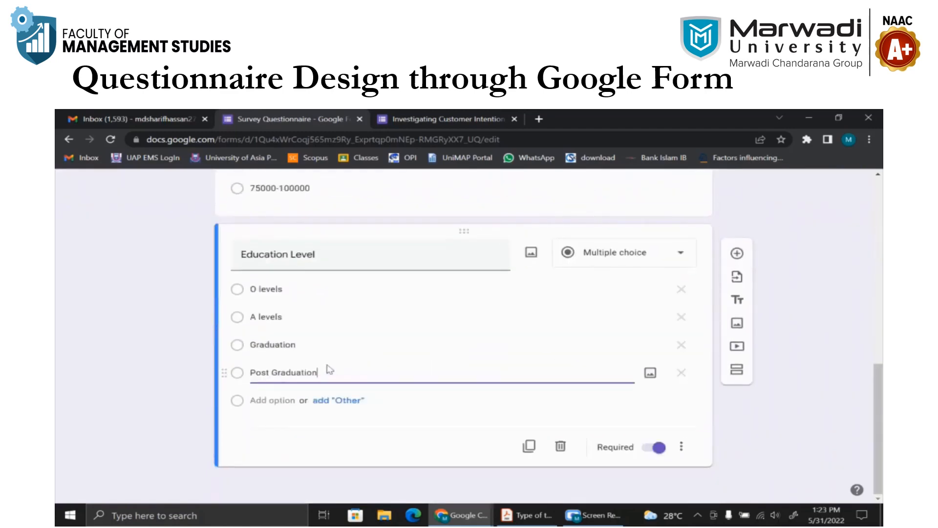
pyautogui.scroll(8, 379, 366)
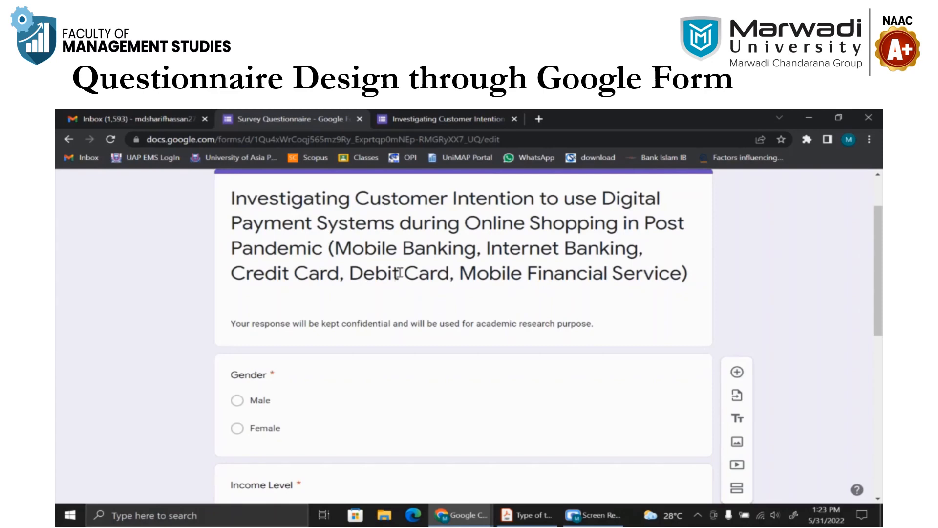
pyautogui.scroll(-8, 399, 273)
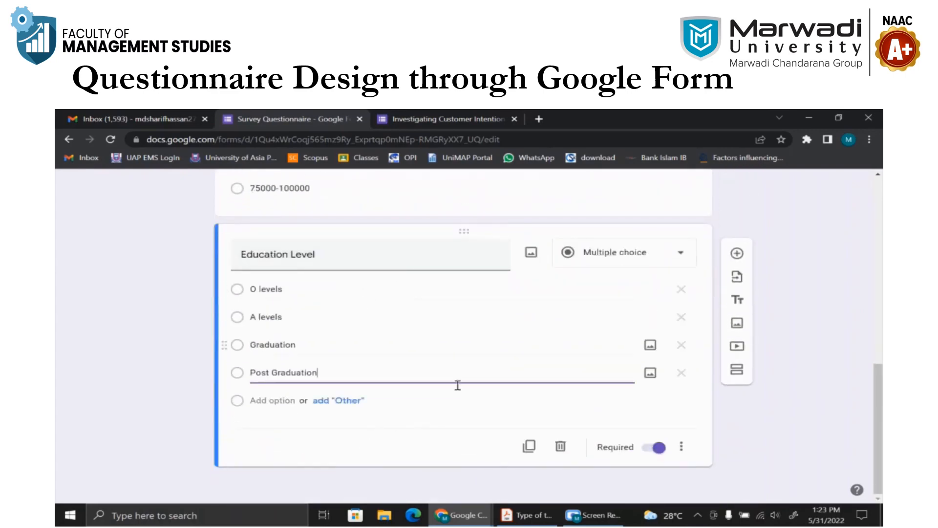
pyautogui.click(529, 445)
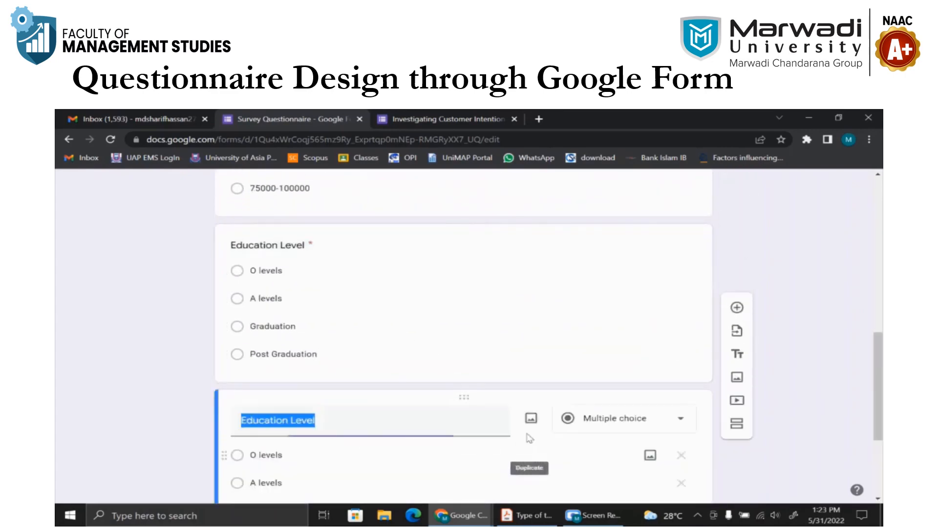
# - Copy "Digital Payment System is a useful tool for conducting transactions" from the existing customer intention form and paste it as the duplicated question's title
pyautogui.click(438, 120)
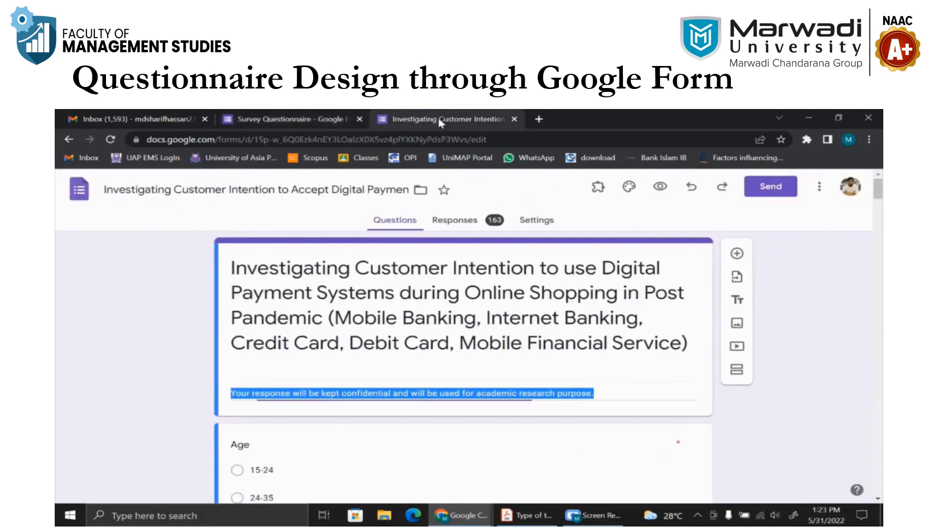
pyautogui.scroll(-10, 474, 335)
pyautogui.scroll(-10, 481, 334)
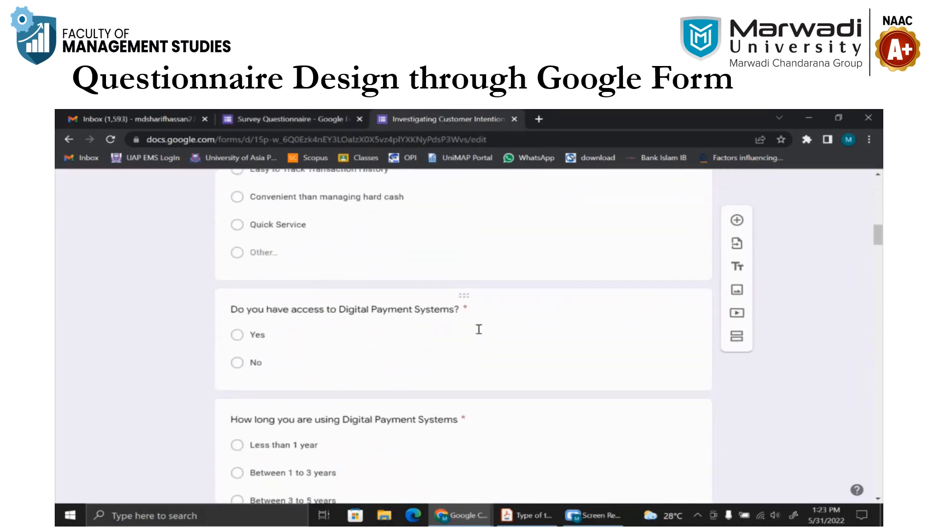
pyautogui.scroll(3, 480, 333)
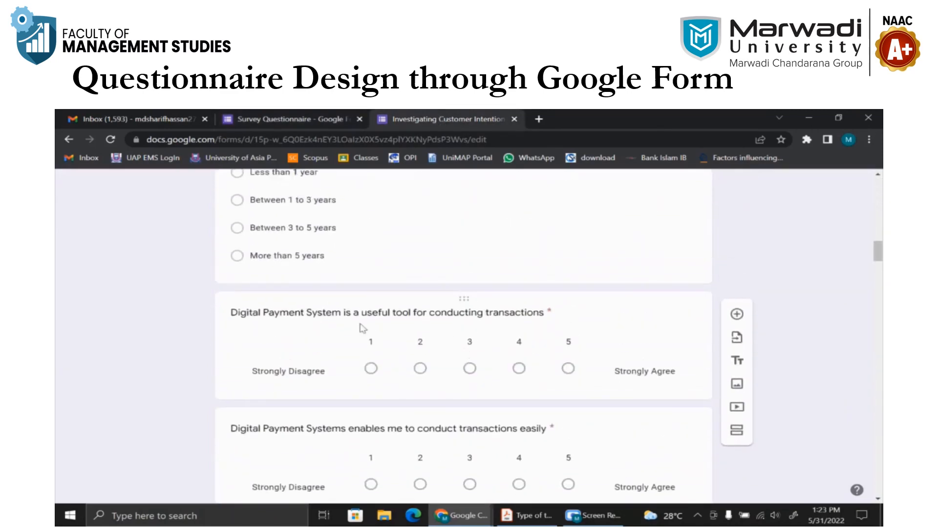
pyautogui.click(240, 316)
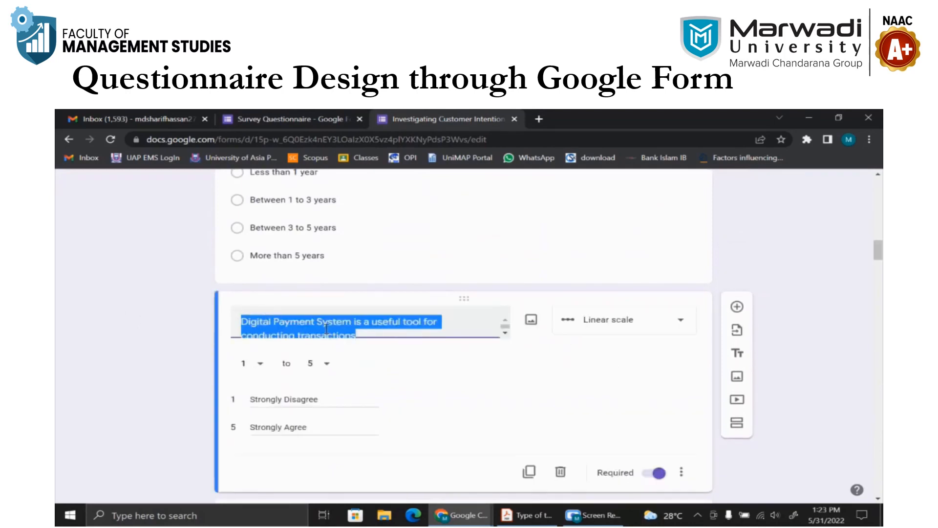
pyautogui.hotkey('ctrl', 'c')
pyautogui.click(288, 119)
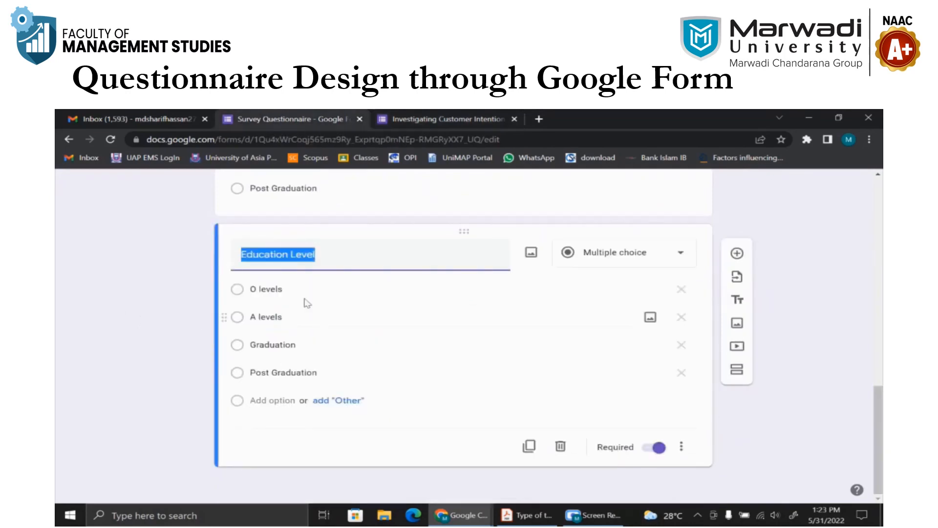
pyautogui.hotkey('ctrl', 'v')
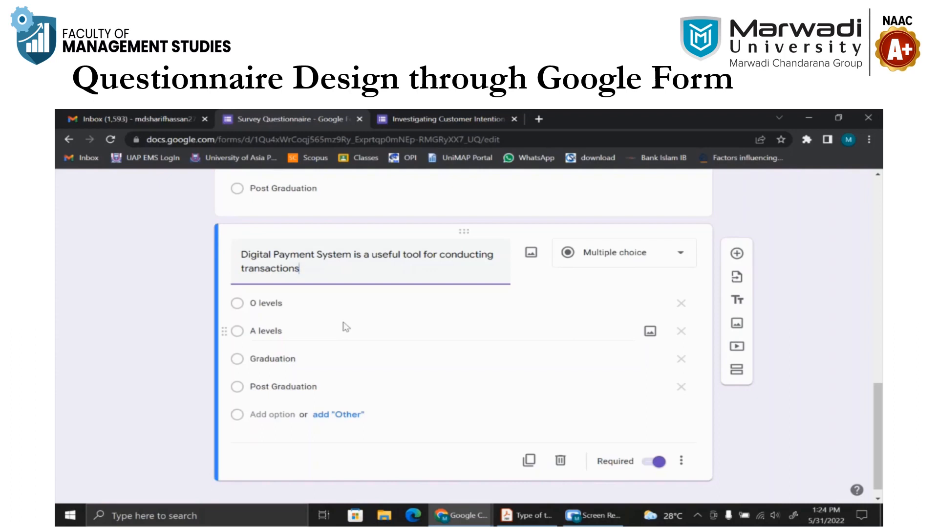
# - Change the digital payment usefulness question from multiple choice to a linear scale running from 1 to 5
pyautogui.click(661, 259)
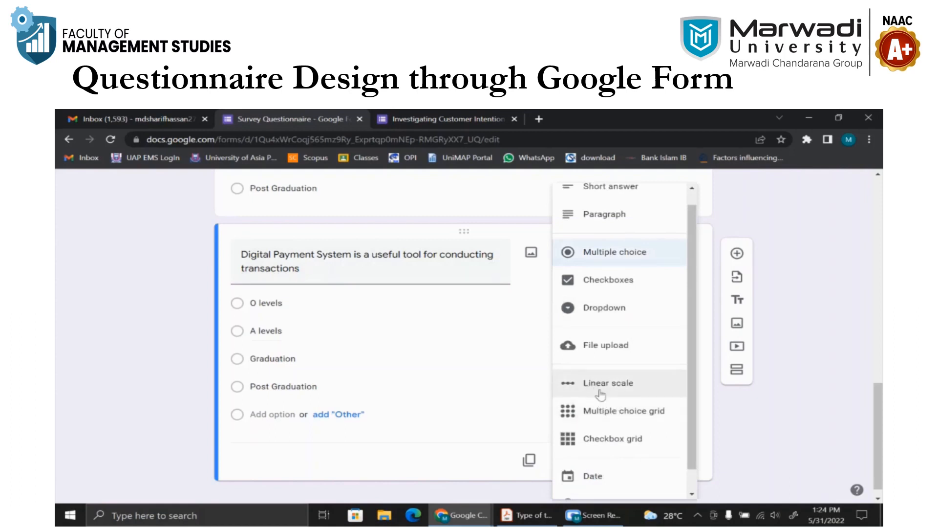
pyautogui.click(521, 296)
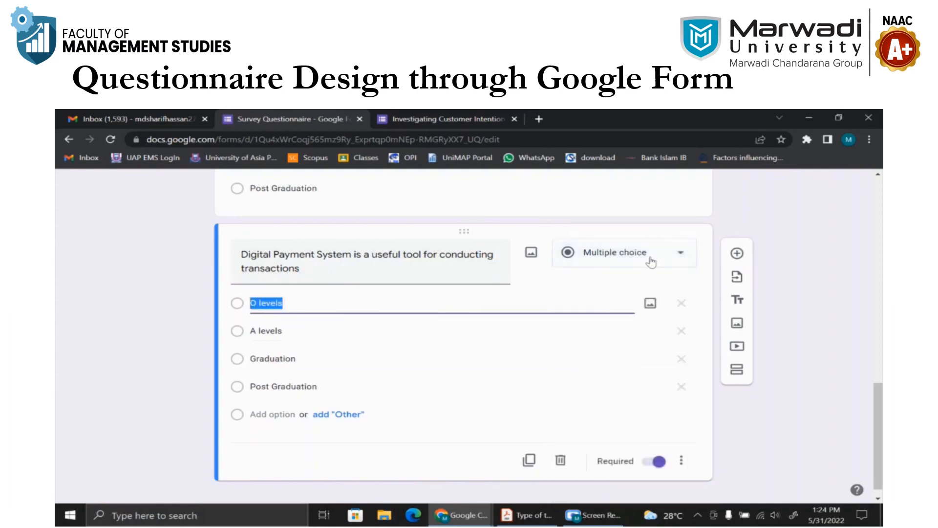
pyautogui.click(649, 260)
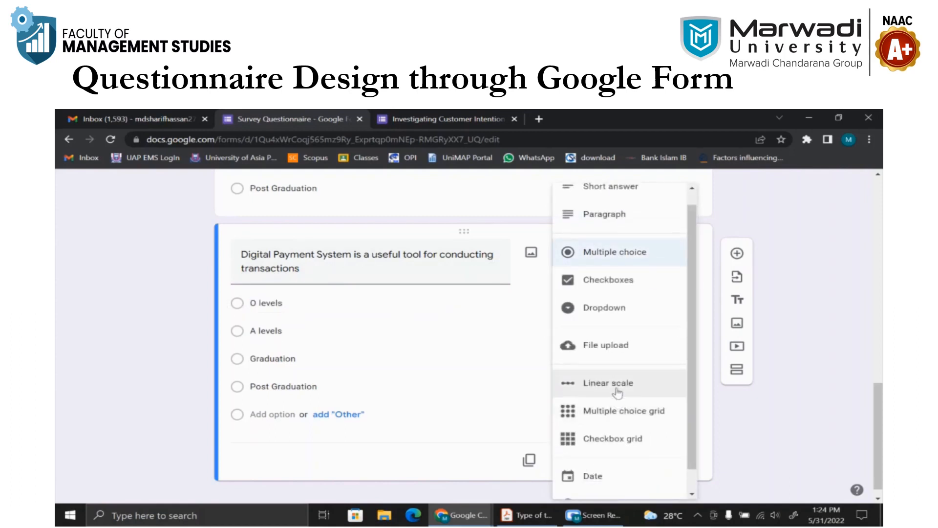
pyautogui.click(618, 386)
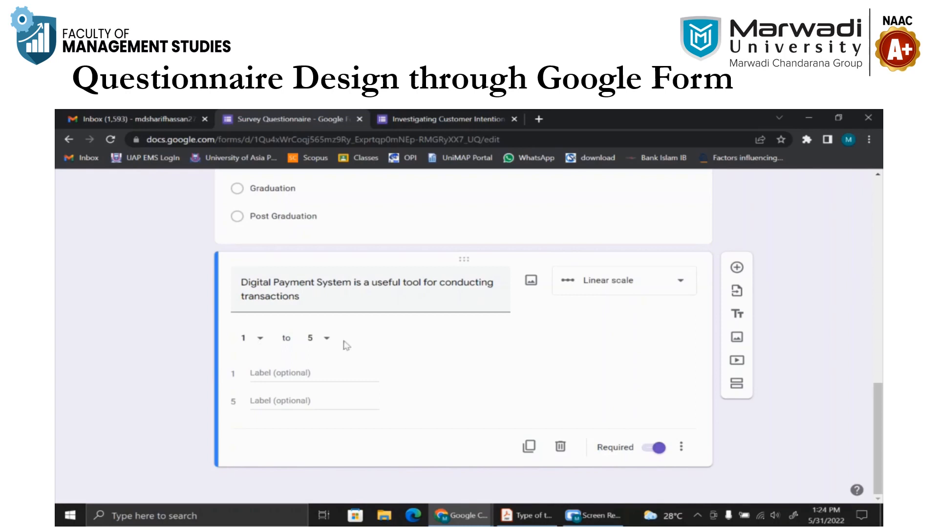
pyautogui.click(328, 342)
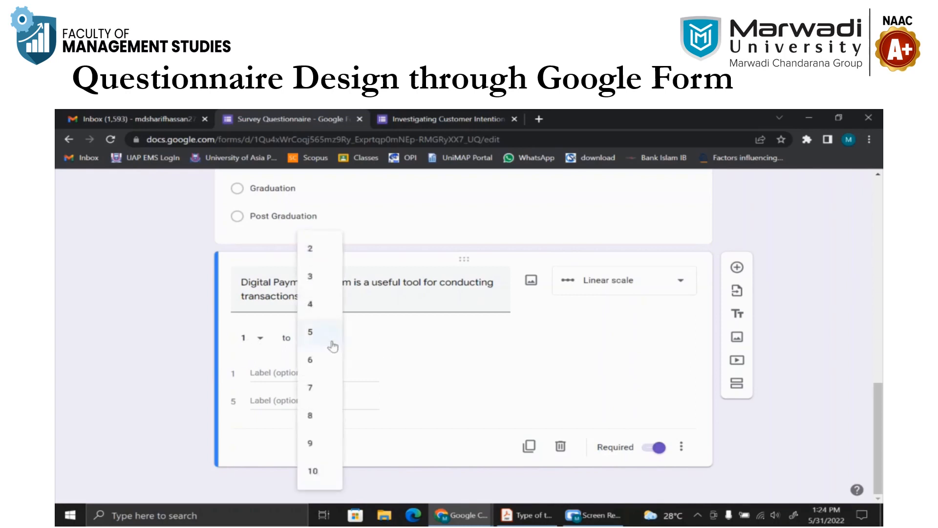
pyautogui.click(445, 371)
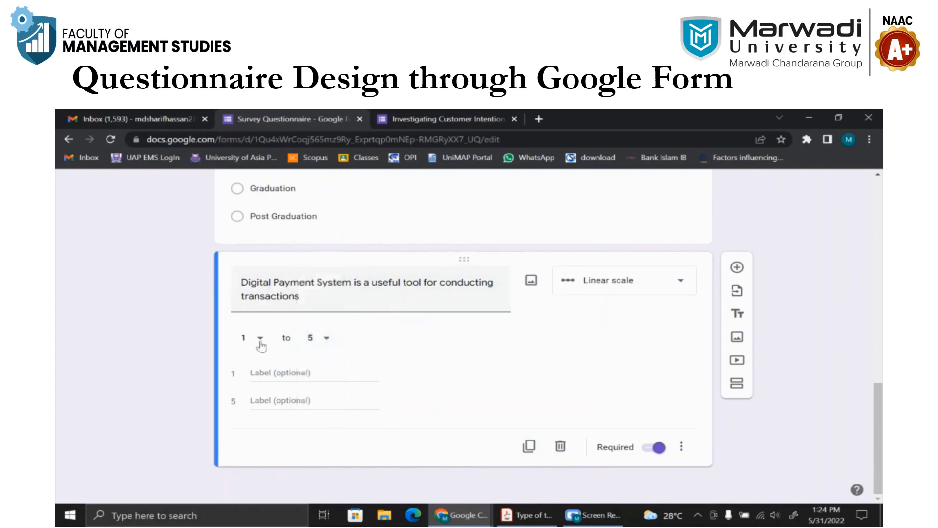
# - Label scale value 1 "Strongly Disagree" and value 5 "Strongly Agree", and duplicate the completed linear scale question
pyautogui.click(327, 376)
pyautogui.write('Strongly Disagree')
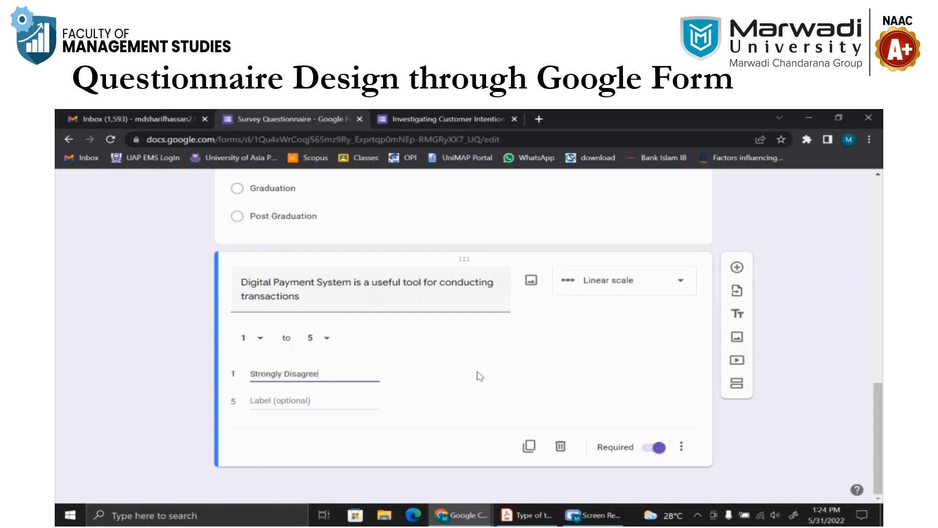
pyautogui.click(325, 402)
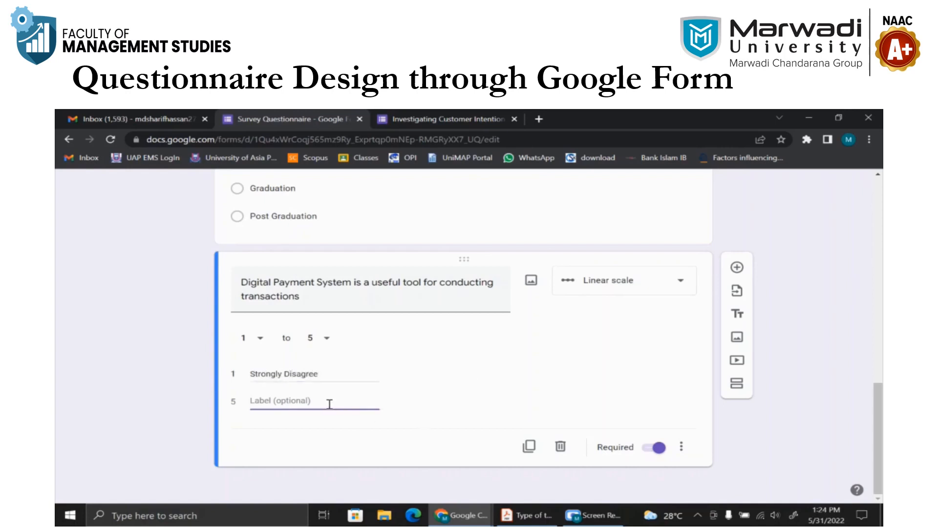
pyautogui.write('Strongly Agree')
pyautogui.click(529, 445)
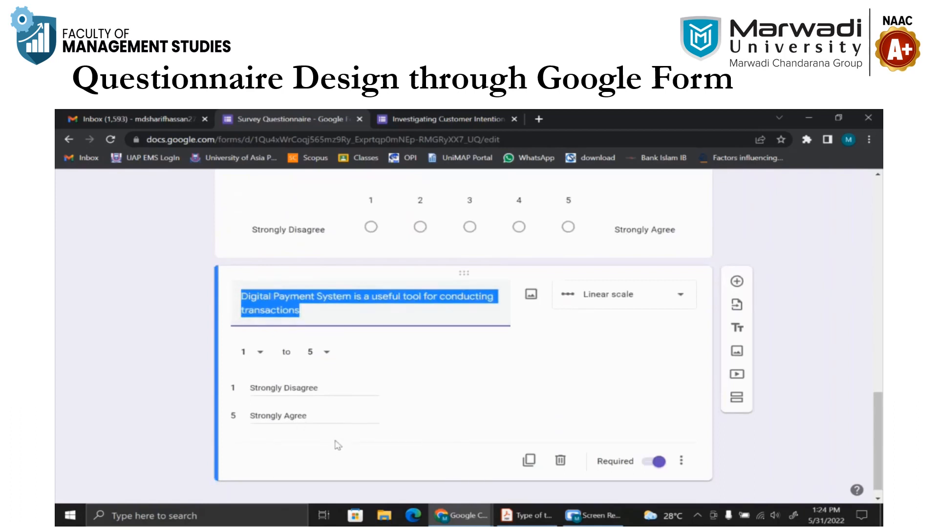
# - Copy "I can conduct transactions faster on digital payment systems as compared to cash transactions" from the existing intention form into the duplicated question's title
pyautogui.click(471, 117)
pyautogui.scroll(-5, 265, 309)
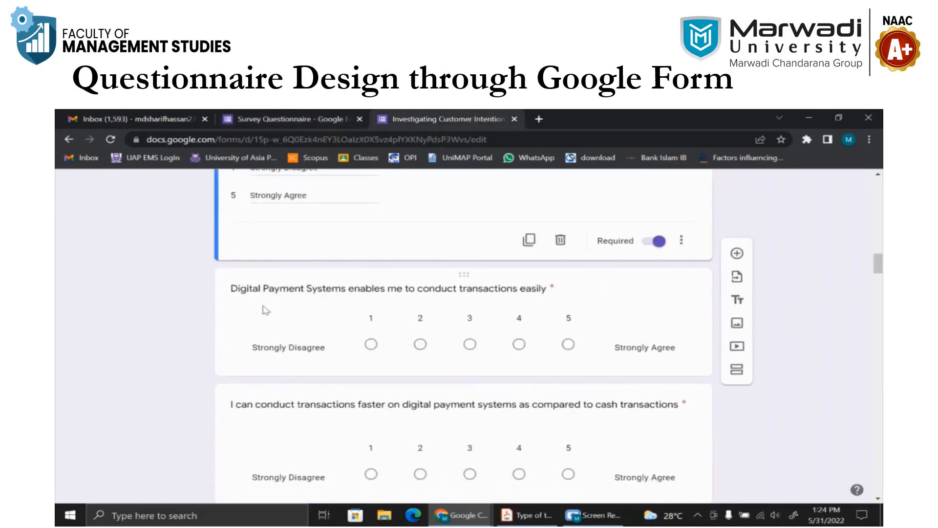
pyautogui.click(233, 287)
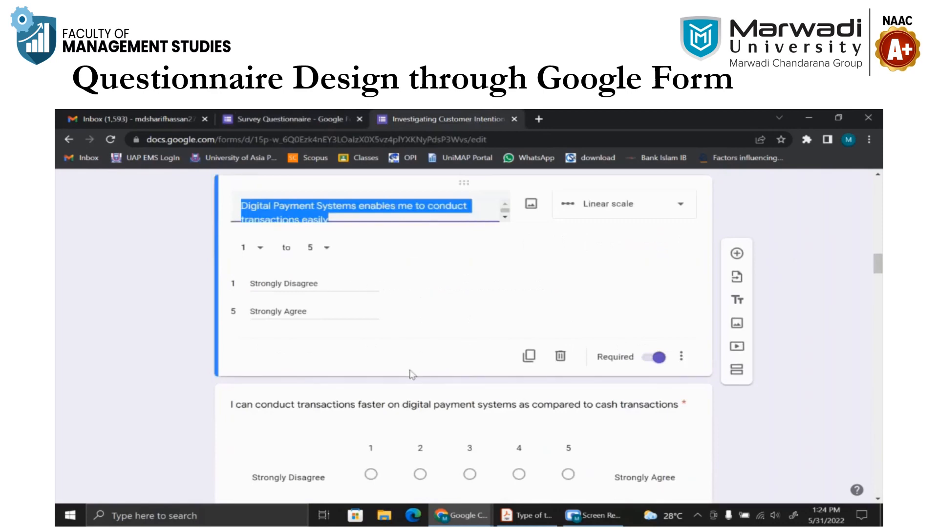
pyautogui.scroll(-4, 412, 374)
pyautogui.click(245, 228)
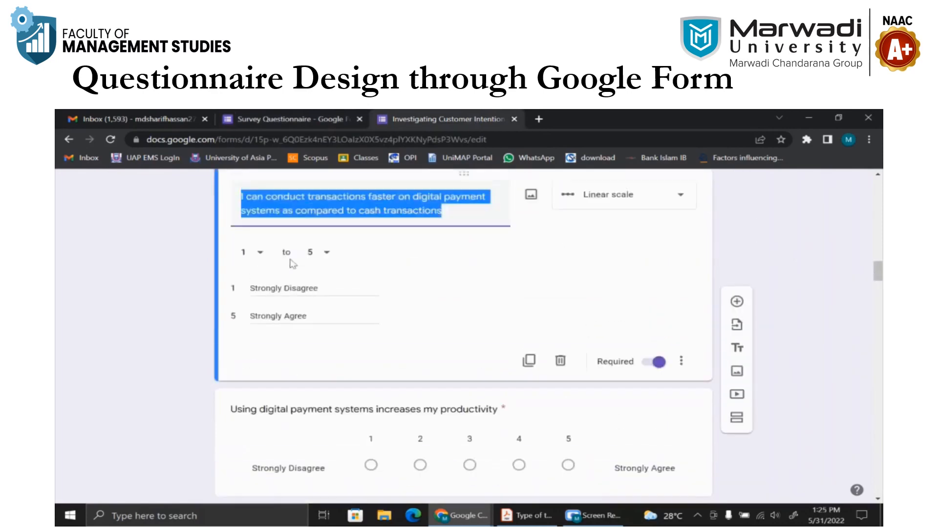
pyautogui.scroll(3, 293, 264)
pyautogui.click(337, 119)
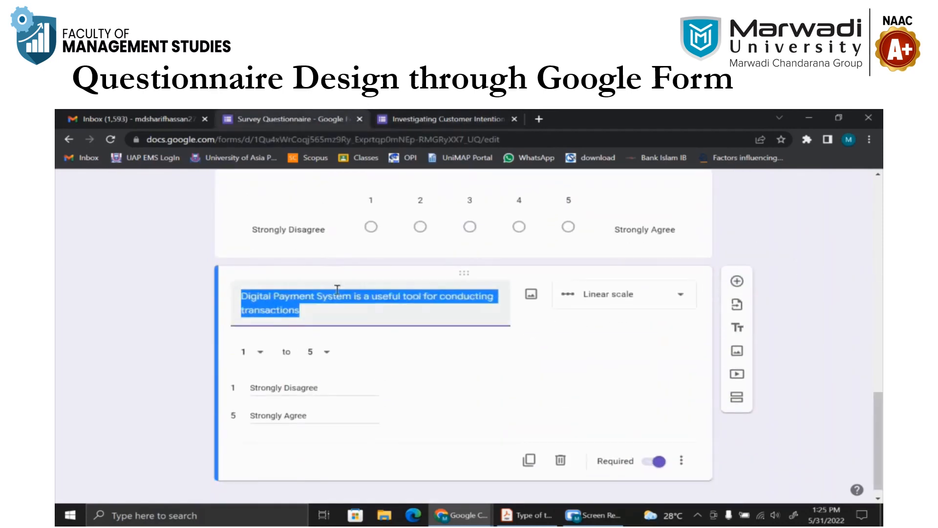
pyautogui.hotkey('ctrl', 'v')
# - Review the new questionnaire from its title and demographic questions down to the linear scale statements
pyautogui.scroll(-1, 344, 352)
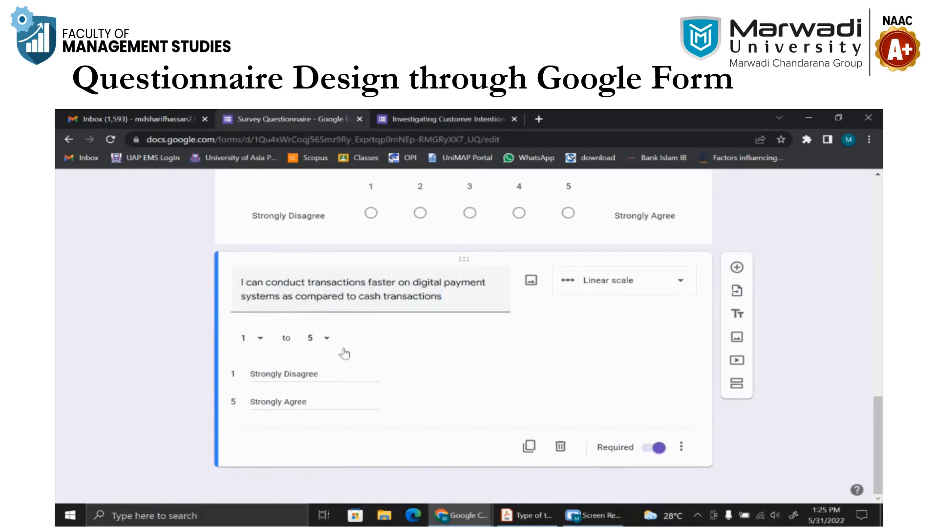
pyautogui.scroll(2, 404, 405)
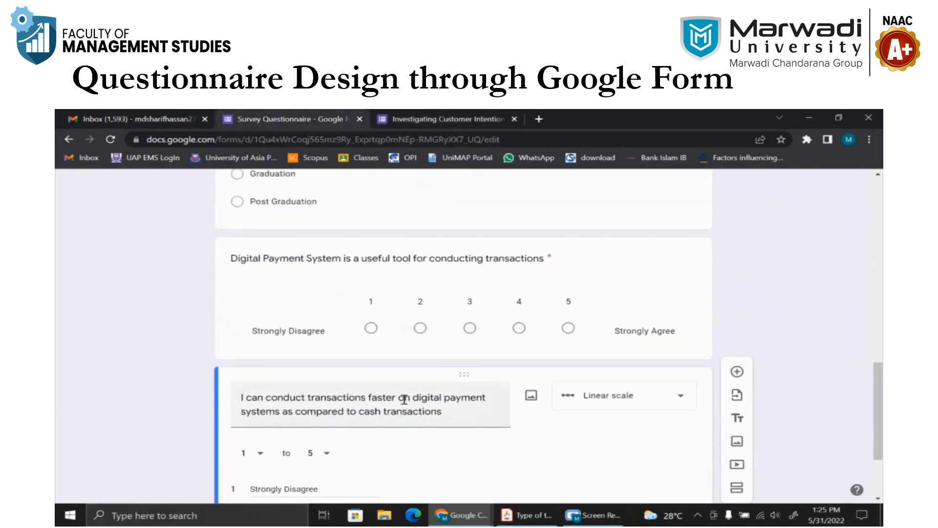
pyautogui.scroll(-2, 403, 399)
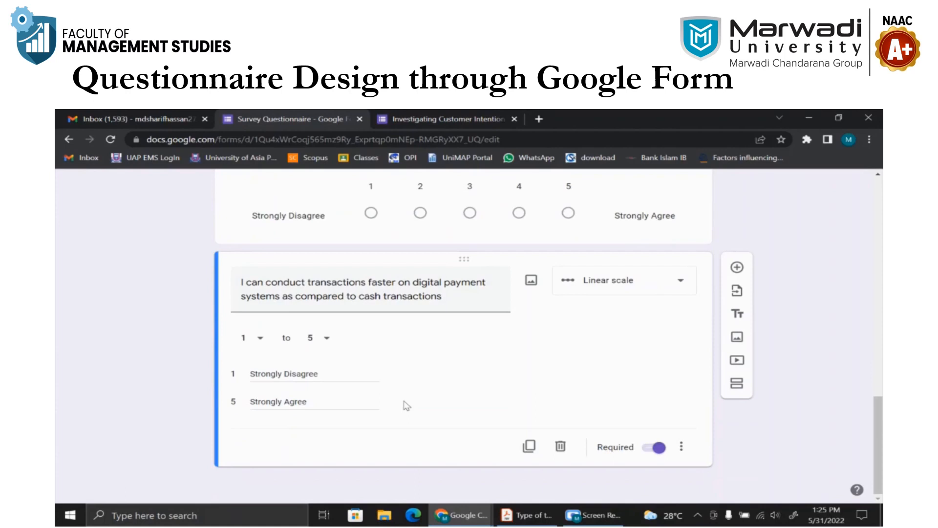
pyautogui.scroll(1, 406, 405)
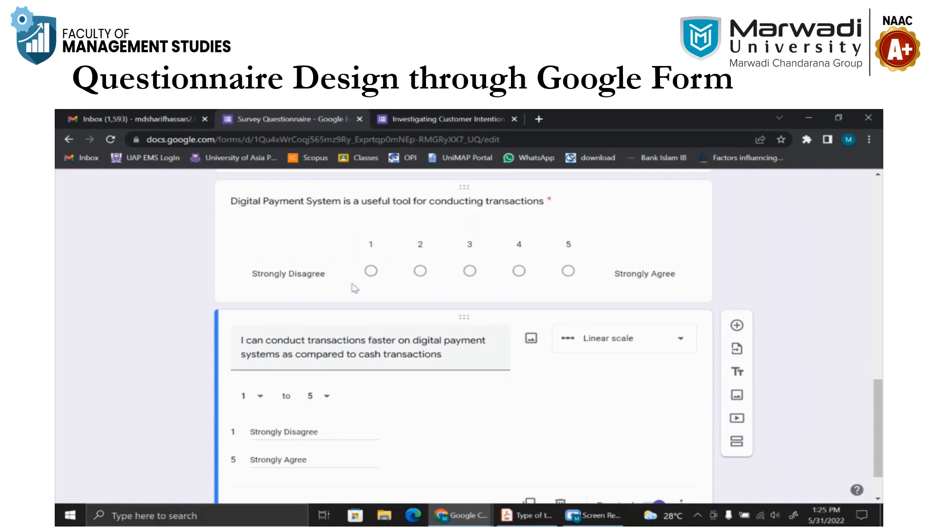
pyautogui.scroll(-1, 367, 288)
pyautogui.scroll(2, 386, 361)
pyautogui.scroll(3, 387, 266)
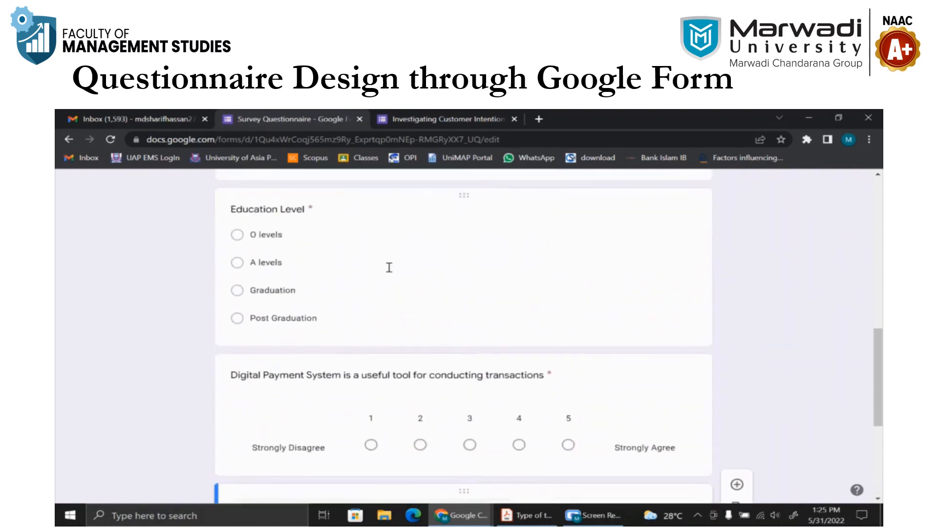
pyautogui.scroll(-5, 405, 318)
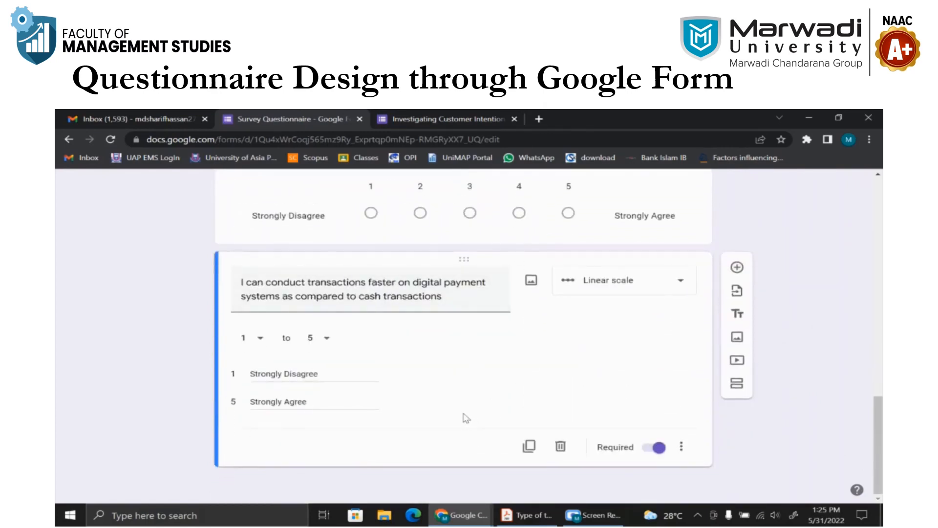
pyautogui.scroll(3, 466, 417)
pyautogui.scroll(6, 466, 417)
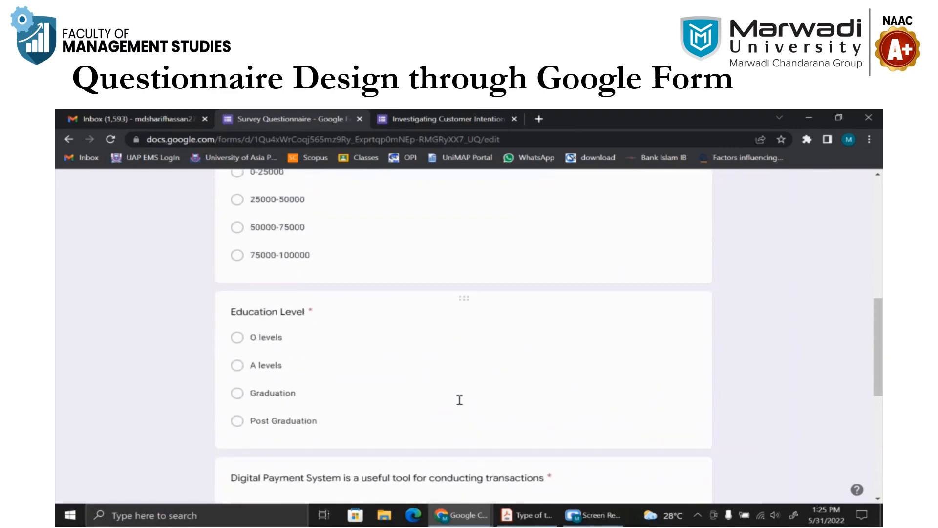
pyautogui.scroll(3, 466, 320)
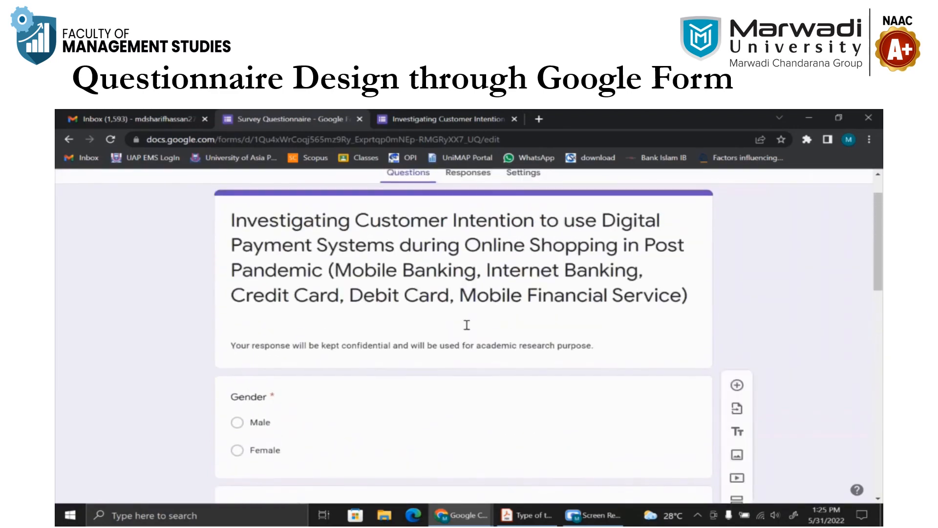
pyautogui.scroll(-8, 465, 328)
pyautogui.scroll(-4, 469, 326)
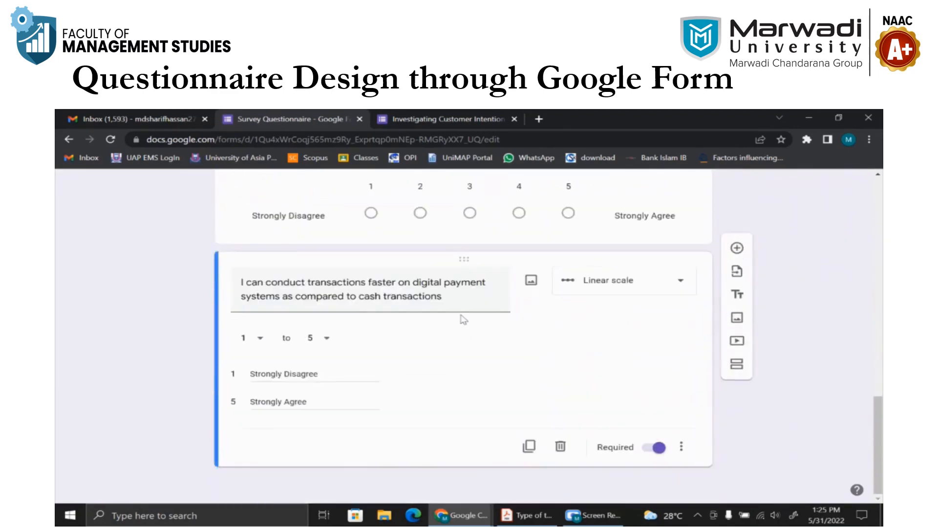
# - Switch to the existing customer intention form and look through its remaining linear scale statements
pyautogui.click(406, 118)
pyautogui.click(807, 332)
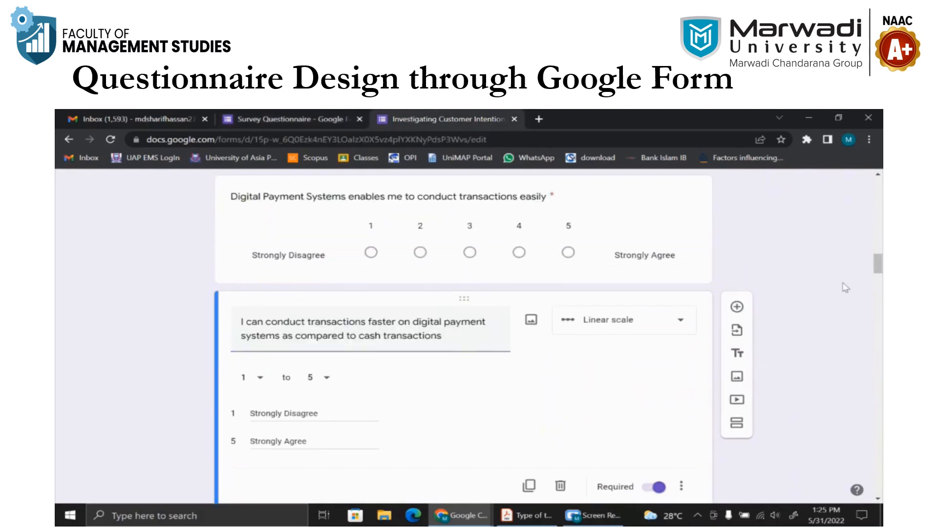
pyautogui.moveTo(879, 258); pyautogui.dragTo(878, 450)
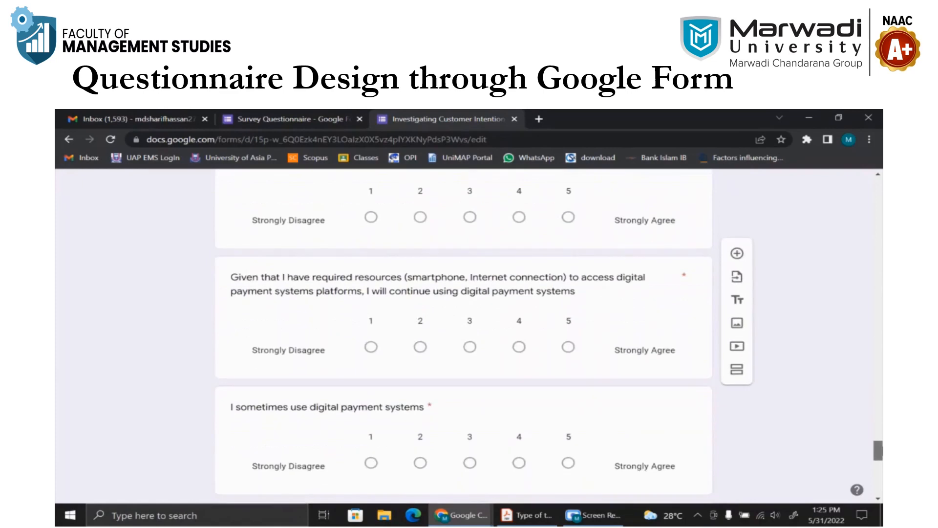
pyautogui.scroll(2, 491, 306)
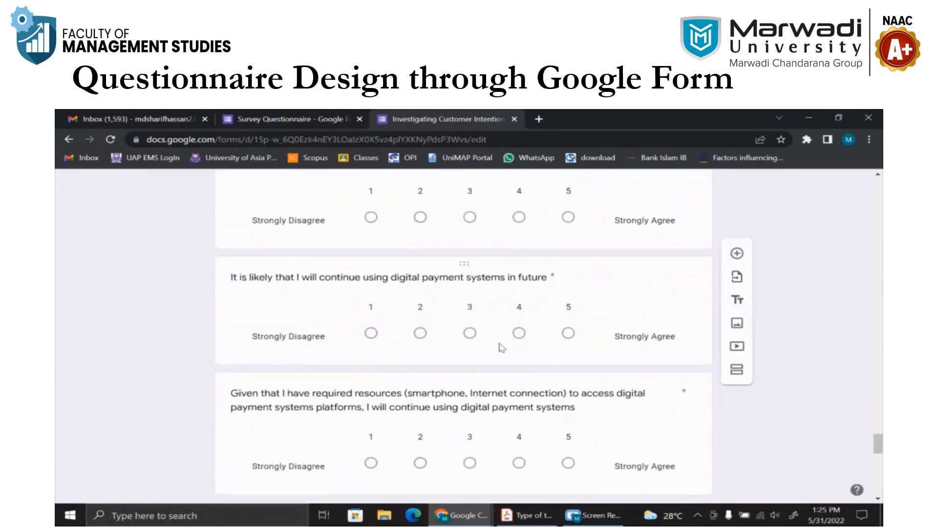
pyautogui.moveTo(877, 443); pyautogui.dragTo(878, 189)
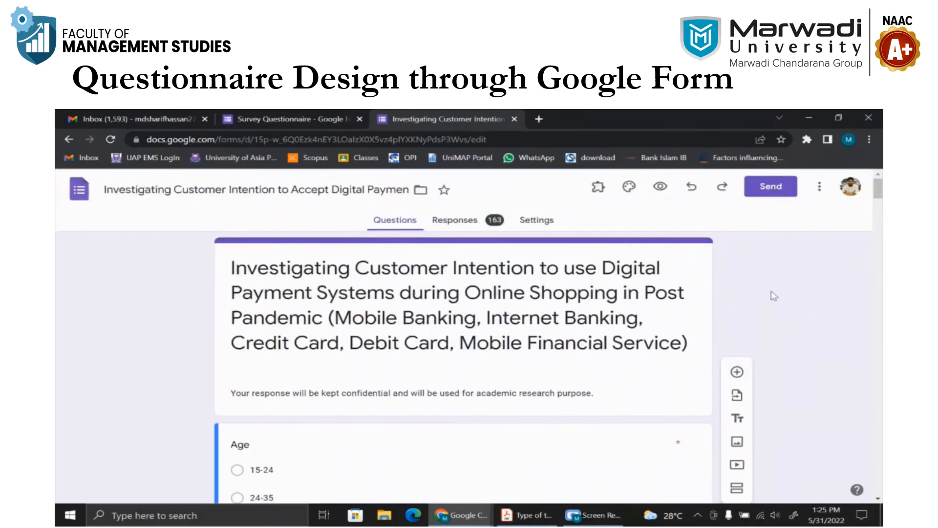
# - Generate a shortened share link for the existing customer intention form and copy it
pyautogui.click(770, 194)
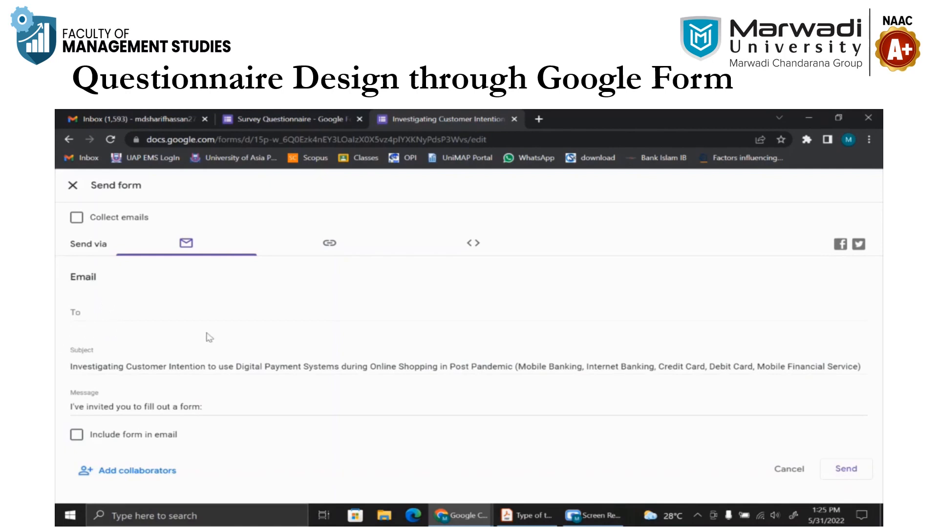
pyautogui.click(337, 246)
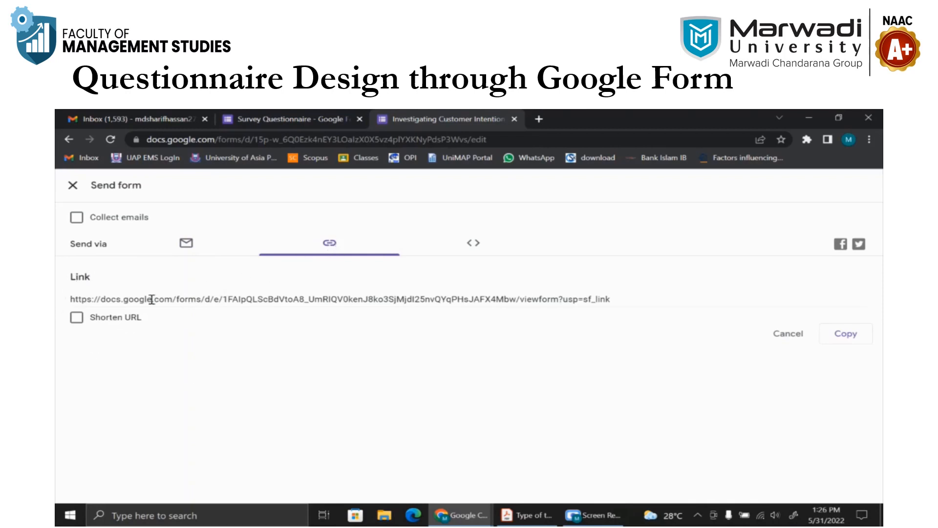
pyautogui.click(110, 318)
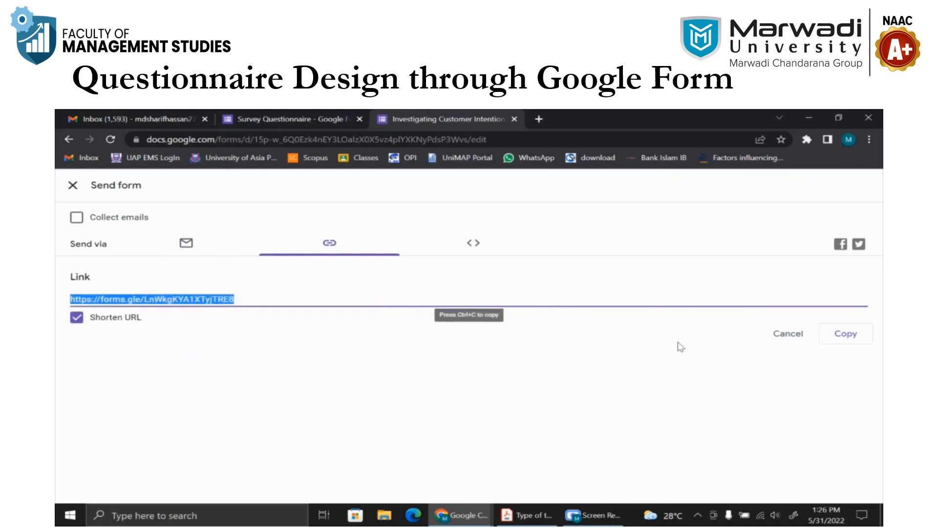
pyautogui.click(845, 334)
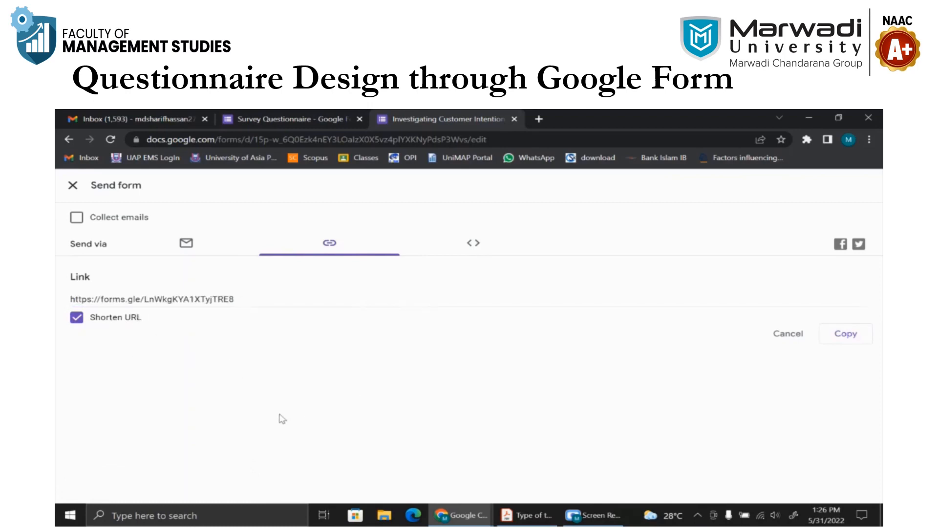
# - Examine the email sending option and its recipient field, and close the send dialog without sending
pyautogui.click(190, 250)
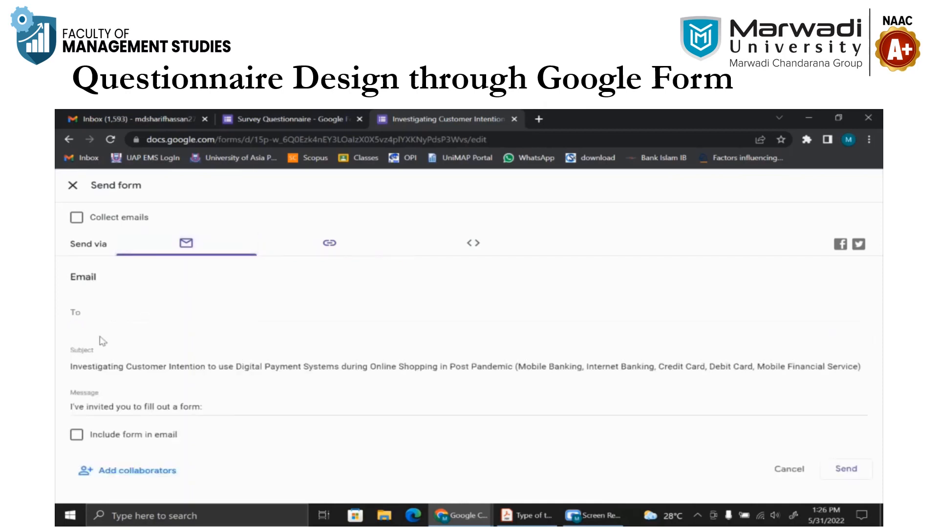
pyautogui.click(110, 314)
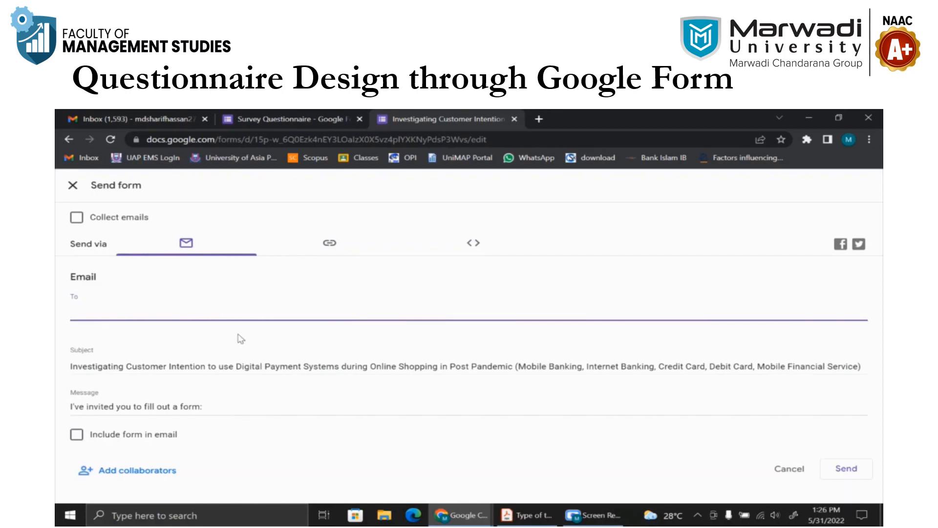
pyautogui.click(72, 185)
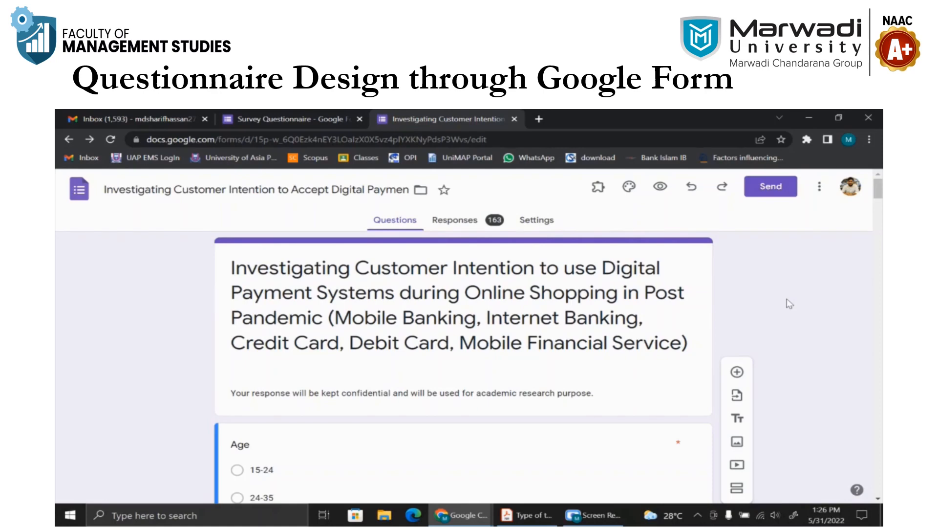
# - Preview the customer intention form as respondents see it, check its closing questions and submission area, and close the preview
pyautogui.click(661, 187)
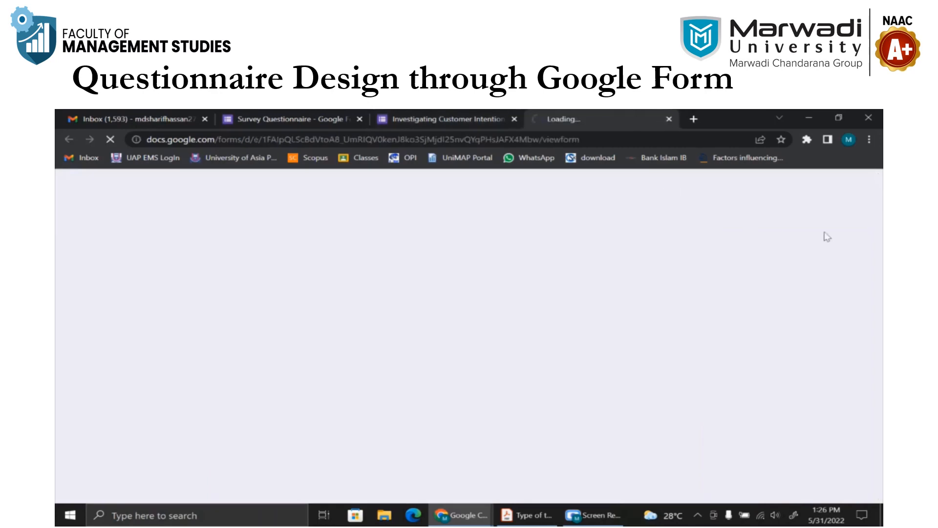
pyautogui.moveTo(881, 190); pyautogui.dragTo(882, 493)
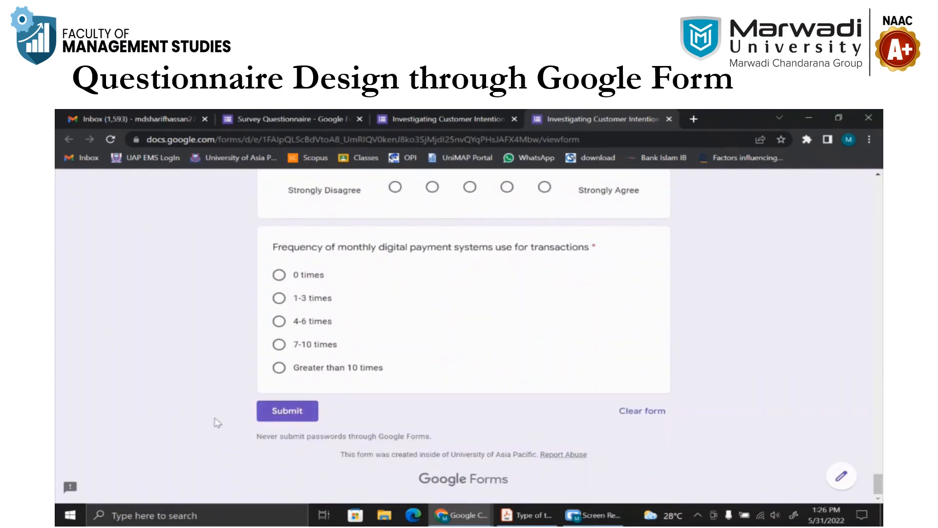
pyautogui.scroll(3, 523, 421)
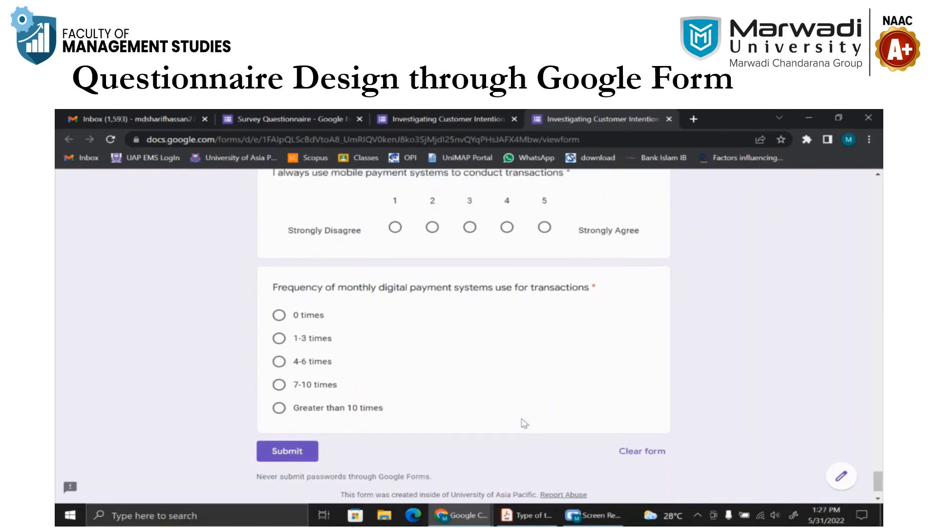
pyautogui.scroll(2, 579, 415)
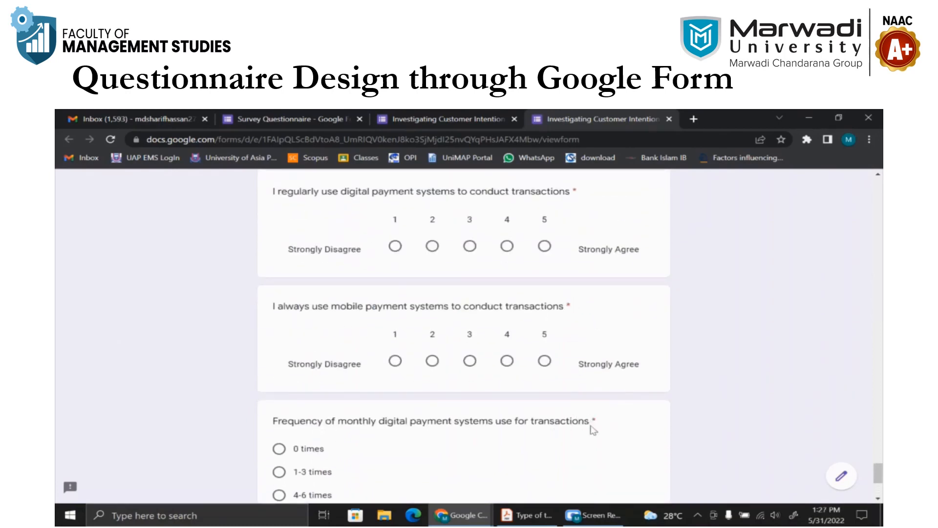
pyautogui.scroll(3, 595, 423)
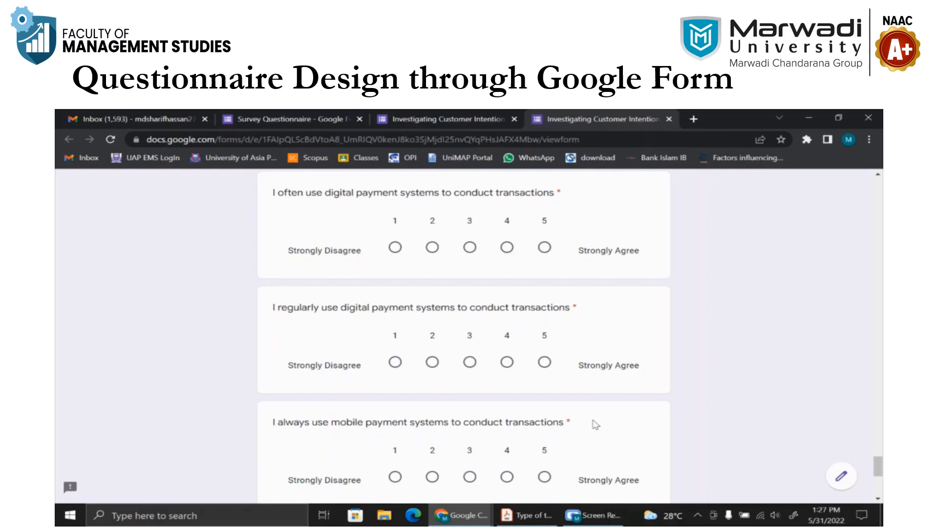
pyautogui.scroll(2, 595, 424)
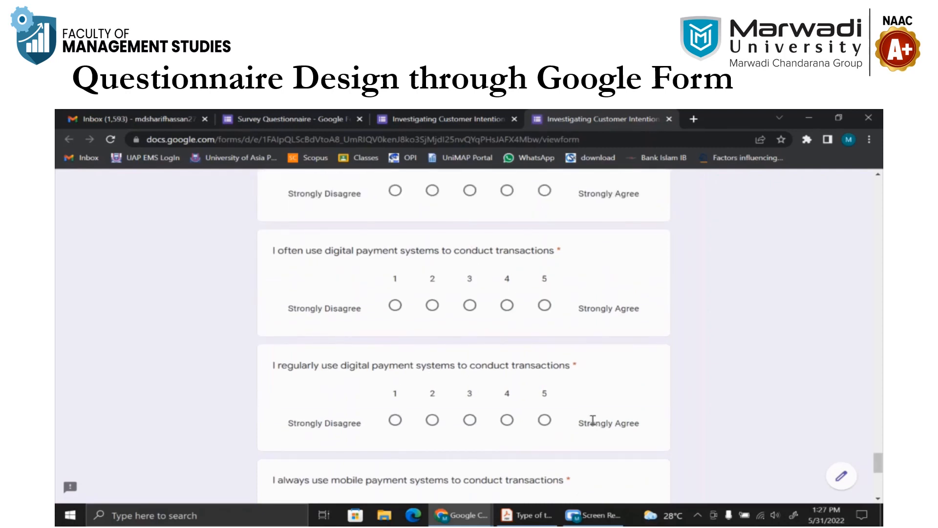
pyautogui.scroll(10, 594, 420)
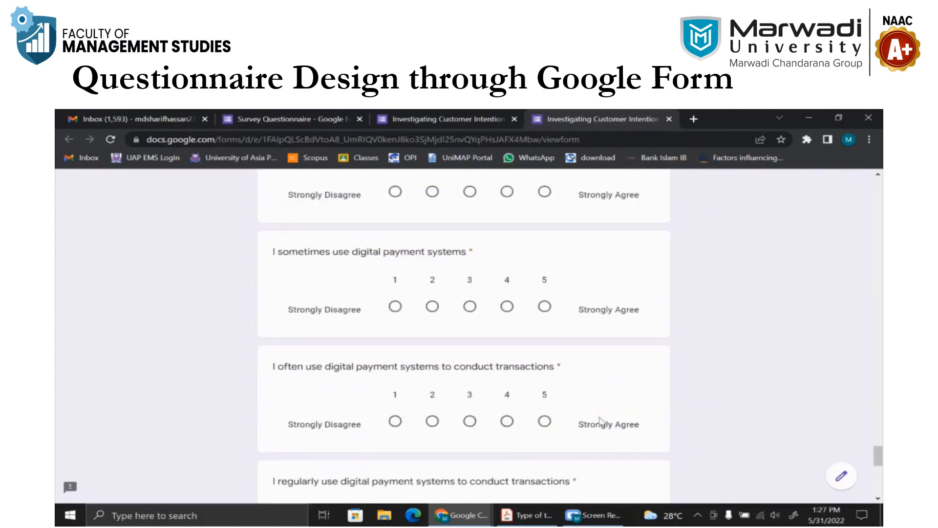
pyautogui.click(668, 119)
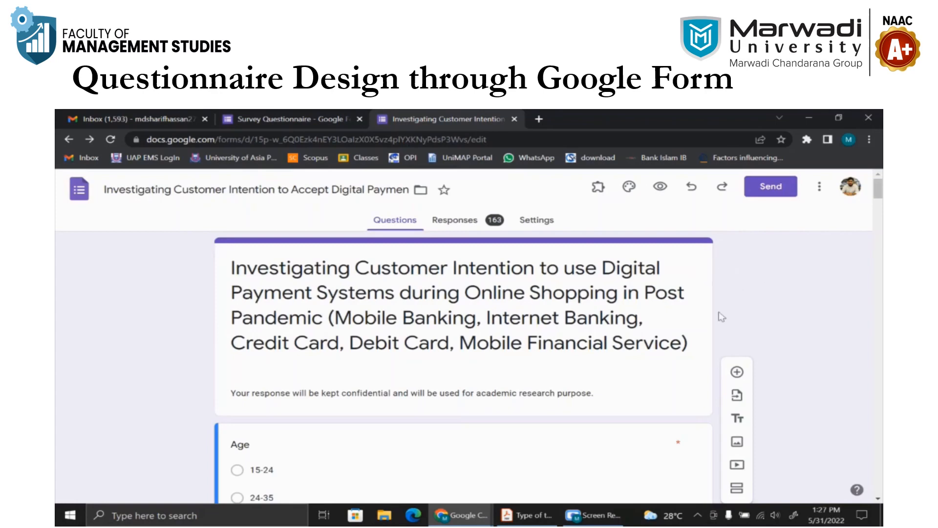
# - Open the summary of the form's collected responses, examine the Age chart and highlight the total response count
pyautogui.click(449, 226)
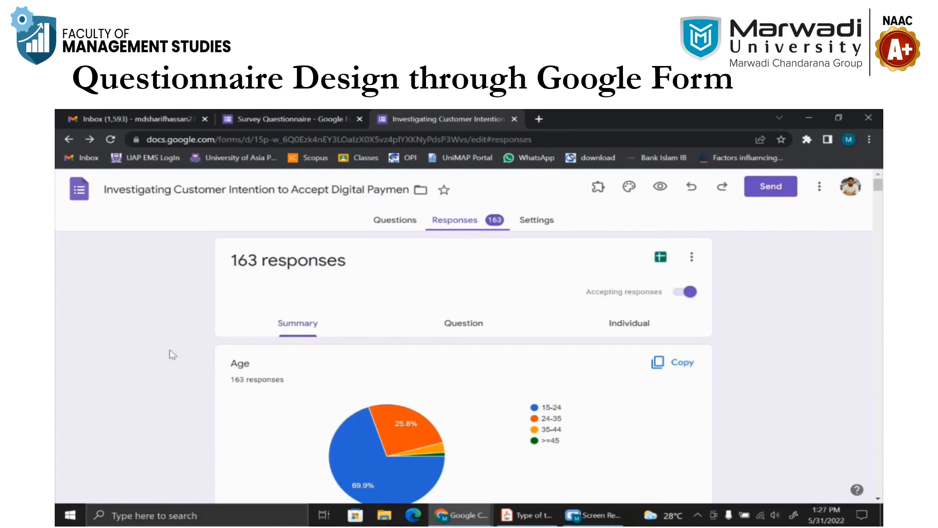
pyautogui.scroll(-1, 170, 350)
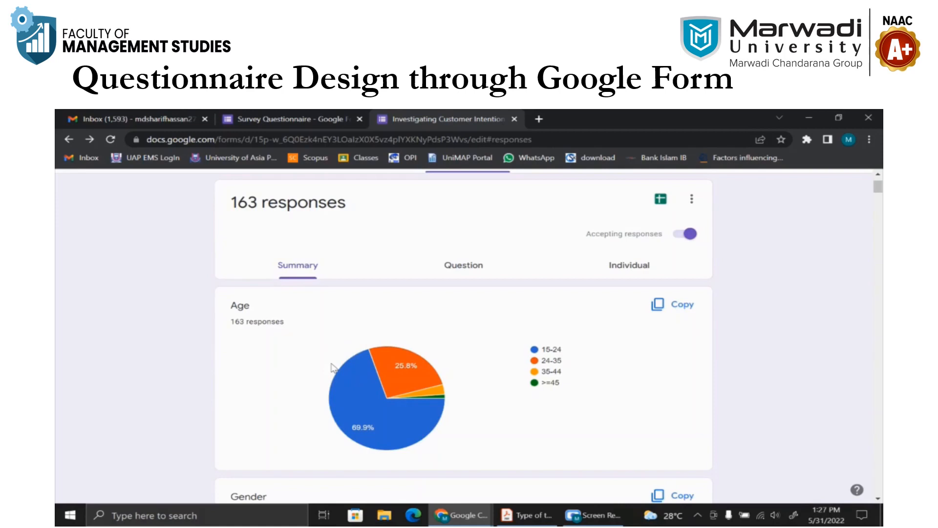
pyautogui.moveTo(351, 438)
pyautogui.moveTo(234, 203); pyautogui.dragTo(393, 233)
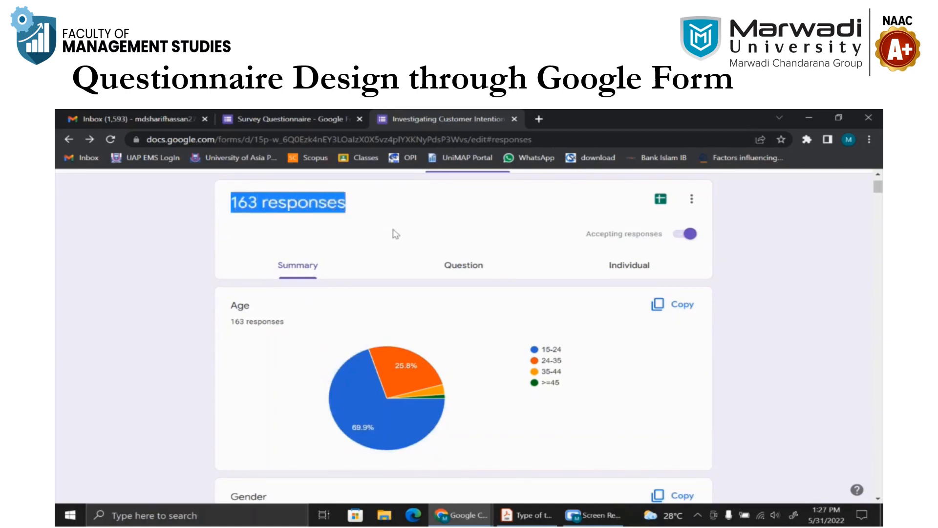
# - Examine the response summary charts for age, gender, education, reason for using digital payment, access and length of use
pyautogui.click(403, 234)
pyautogui.scroll(-1, 468, 324)
pyautogui.moveTo(367, 370)
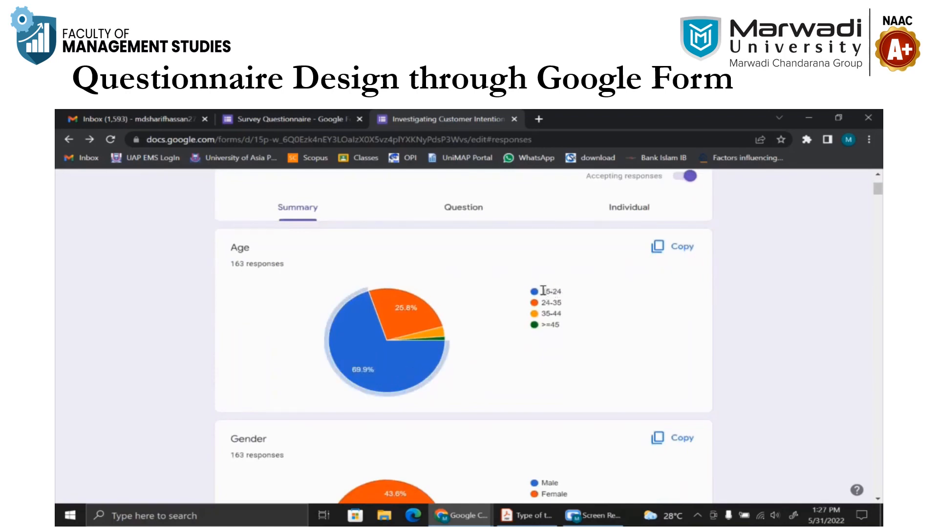
pyautogui.scroll(-3, 542, 335)
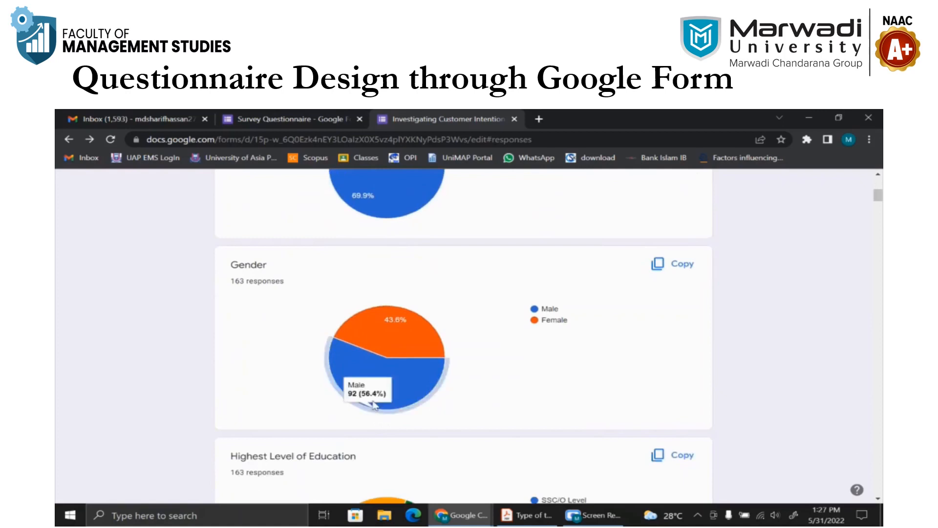
pyautogui.scroll(-2, 490, 427)
pyautogui.scroll(-1, 490, 427)
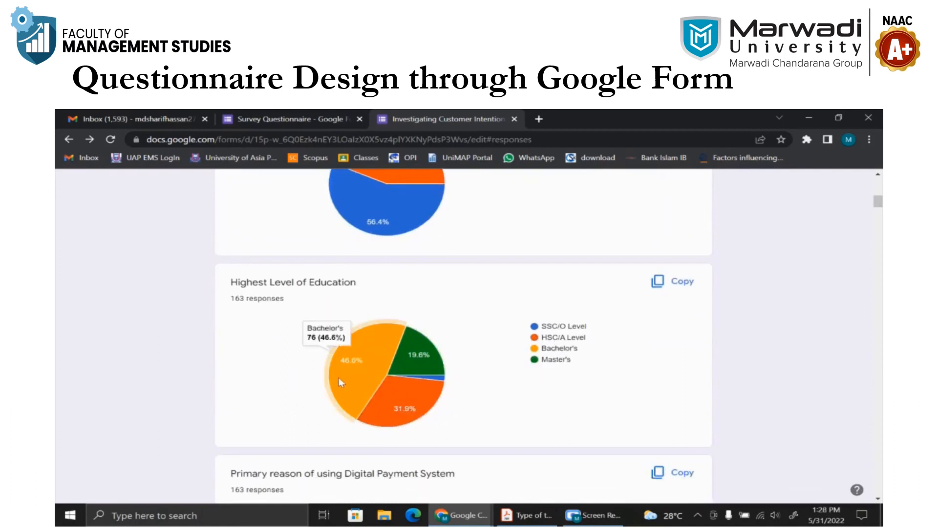
pyautogui.scroll(-4, 575, 385)
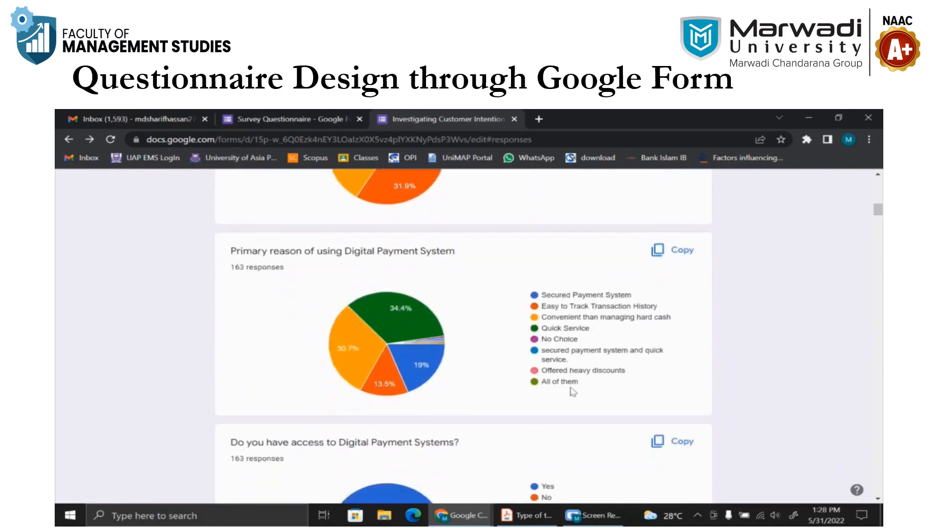
pyautogui.scroll(-10, 473, 396)
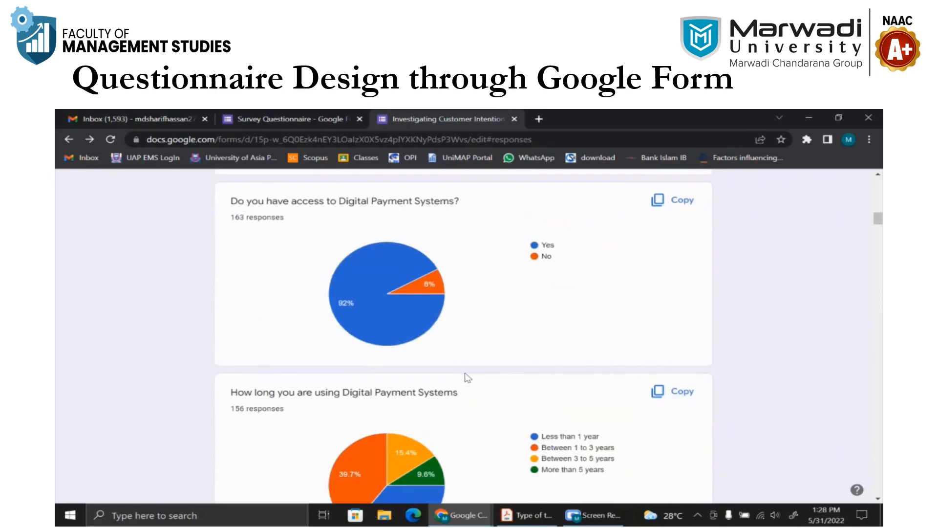
pyautogui.scroll(8, 473, 388)
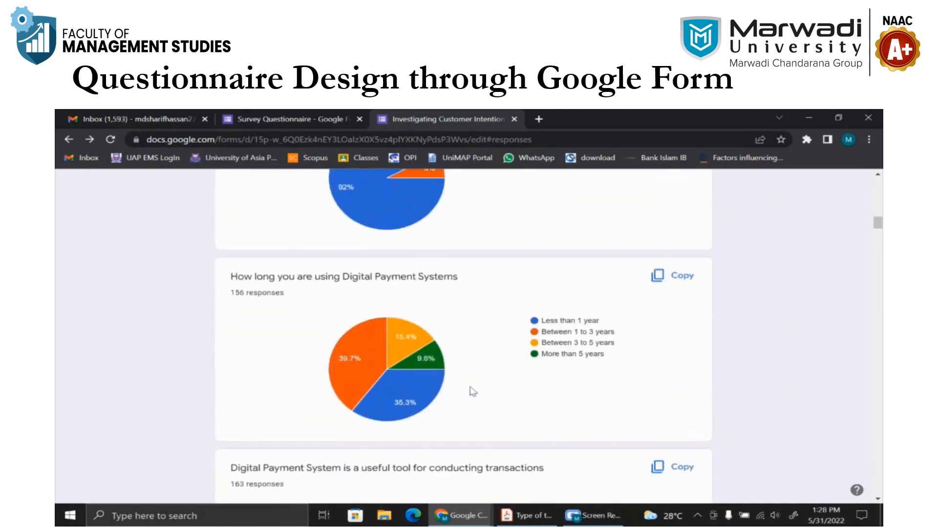
pyautogui.scroll(3, 476, 391)
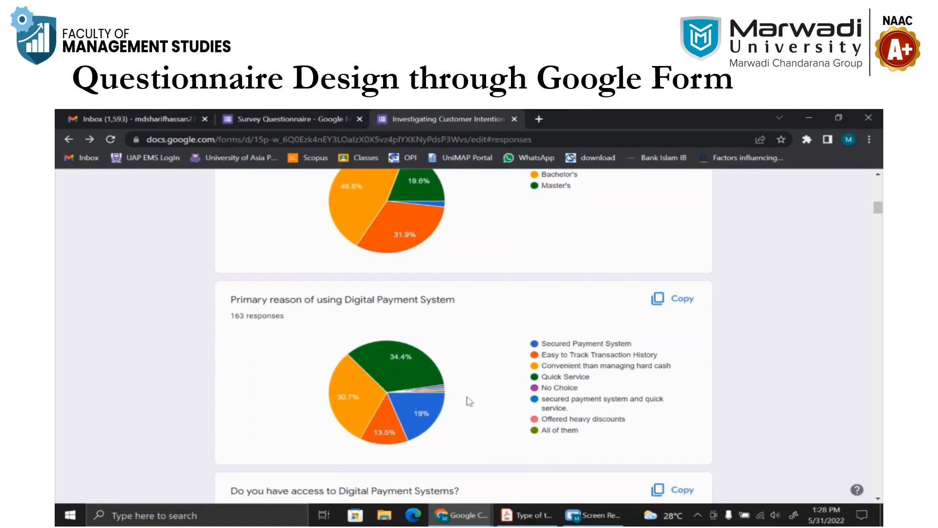
pyautogui.scroll(15, 465, 402)
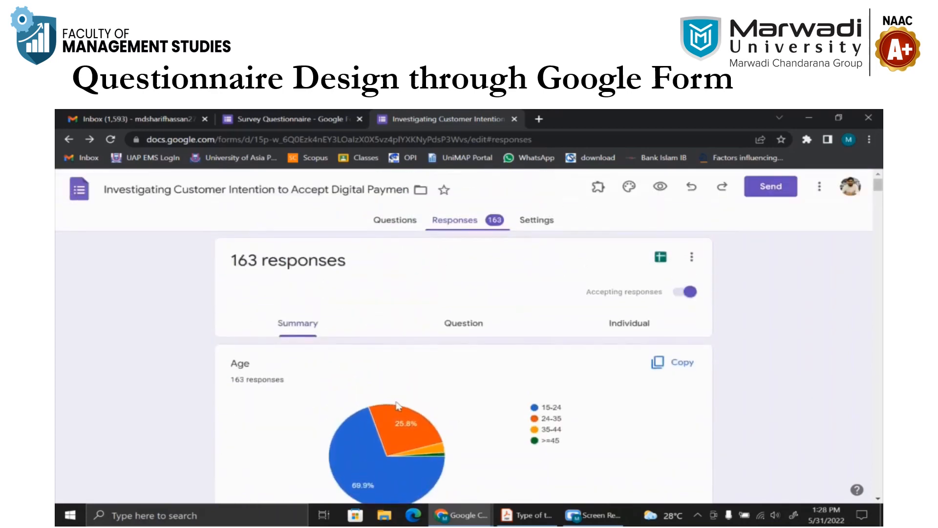
# - View the collected responses in the linked spreadsheet and close it again
pyautogui.click(661, 257)
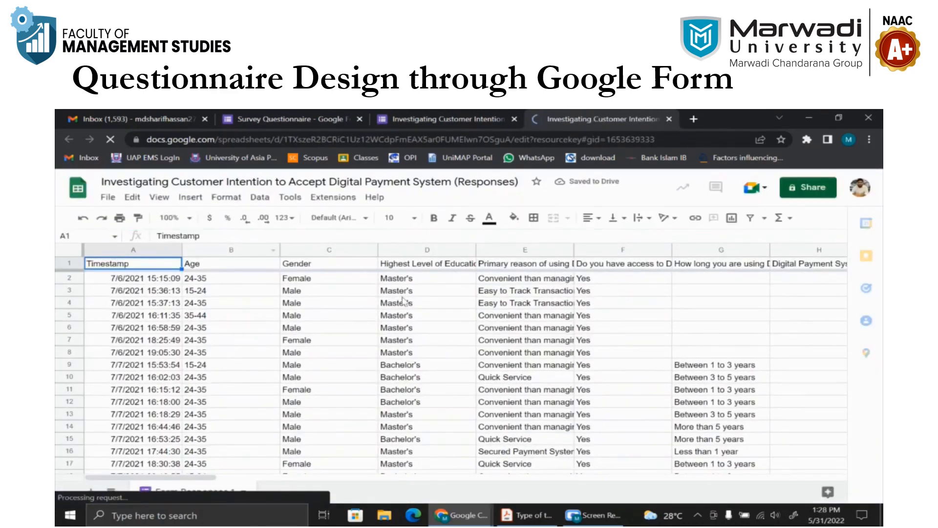
pyautogui.click(668, 119)
# - Download the form's responses as a CSV file and open it in Excel from the zip archive
pyautogui.click(691, 257)
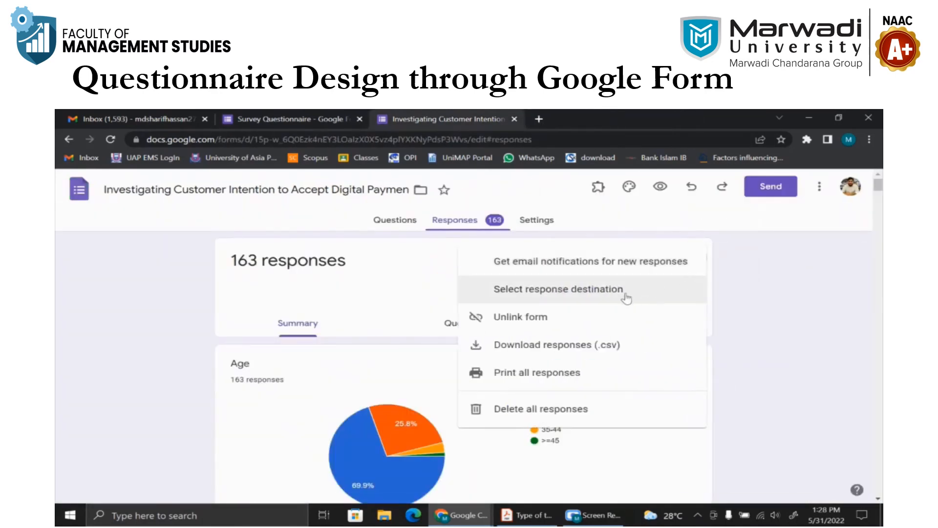
pyautogui.click(582, 345)
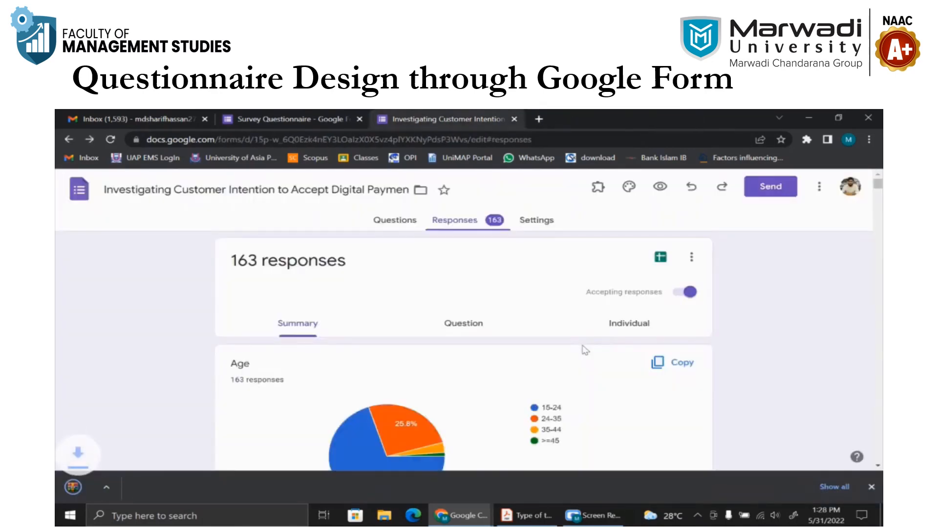
pyautogui.click(158, 486)
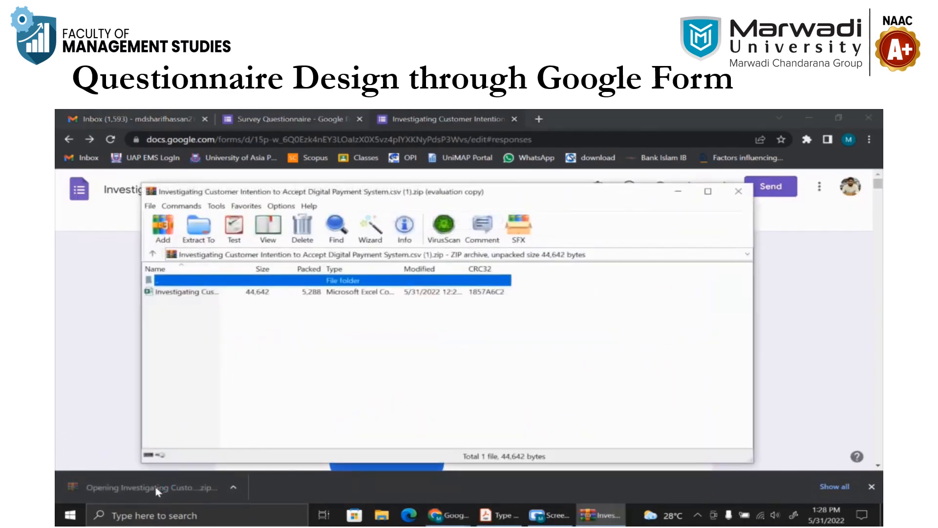
pyautogui.click(192, 292)
pyautogui.doubleClick(192, 292)
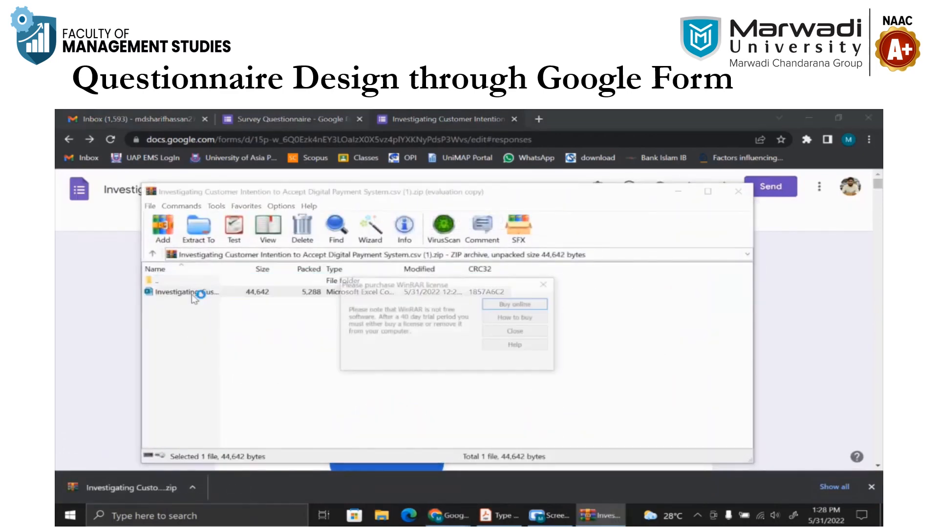
pyautogui.click(529, 312)
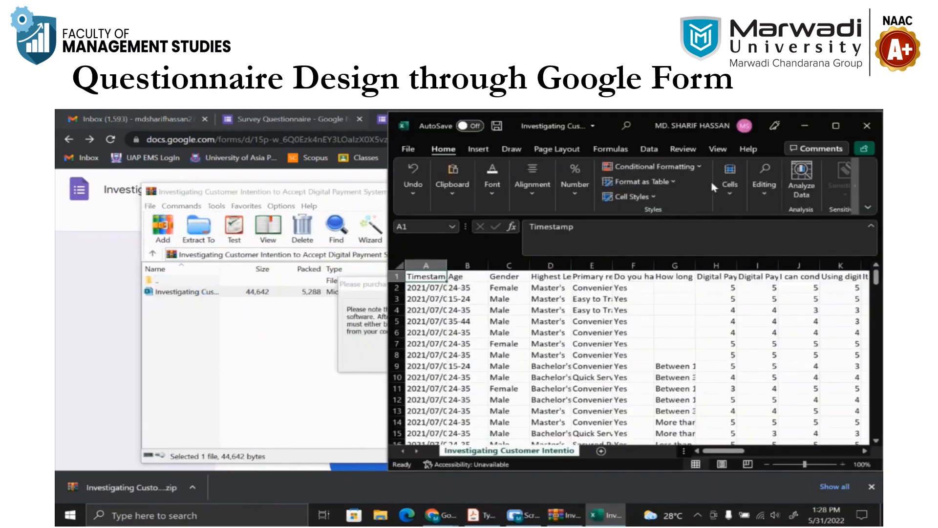
# - Maximize the response workbook, examine its answer columns through to the payment frequency column, and close it
pyautogui.click(816, 124)
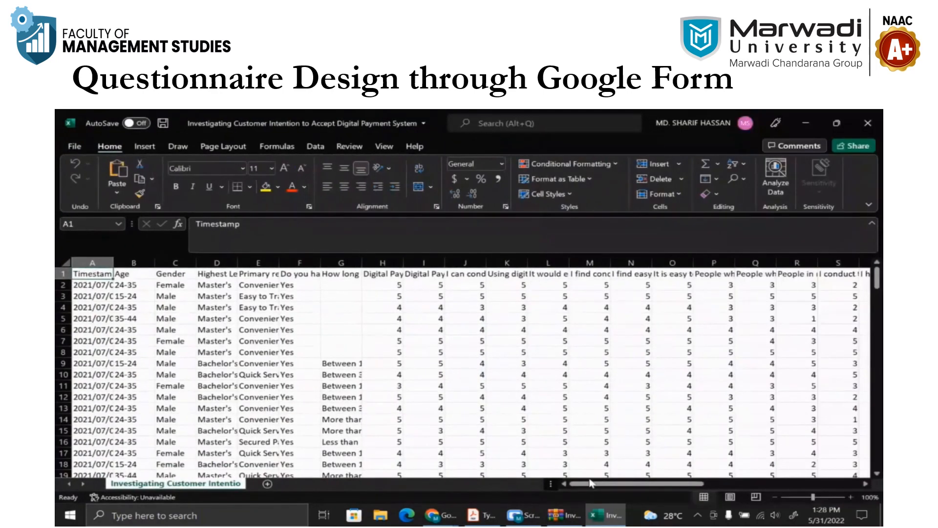
pyautogui.moveTo(621, 483)
pyautogui.mouseDown()
pyautogui.moveTo(781, 475)
pyautogui.moveTo(623, 483)
pyautogui.mouseUp()
pyautogui.moveTo(661, 484); pyautogui.dragTo(842, 473)
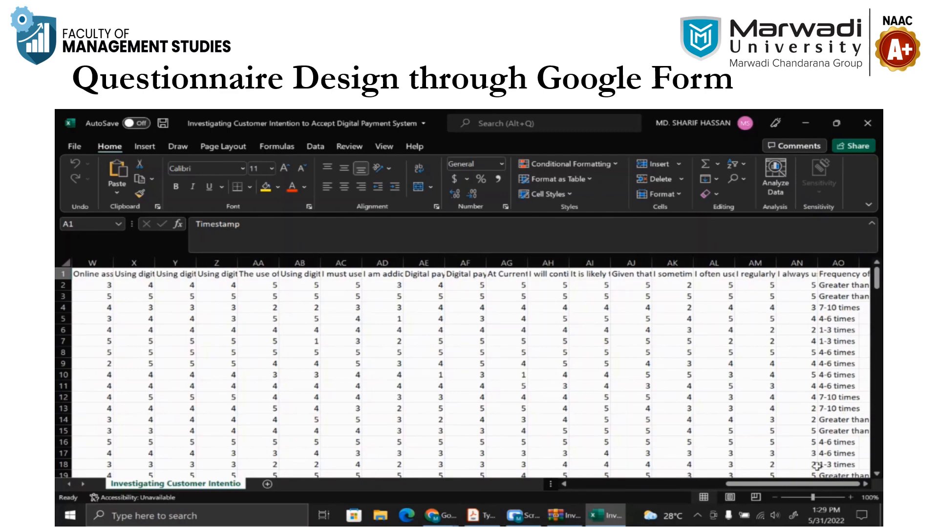
pyautogui.click(879, 126)
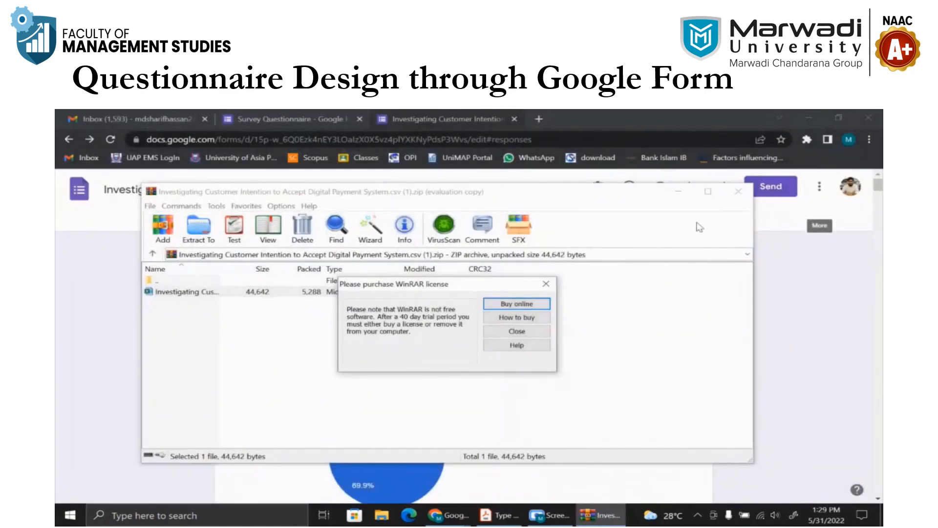
# - Dismiss the WinRAR license reminder, close the archive, and return to the form's questions
pyautogui.click(743, 192)
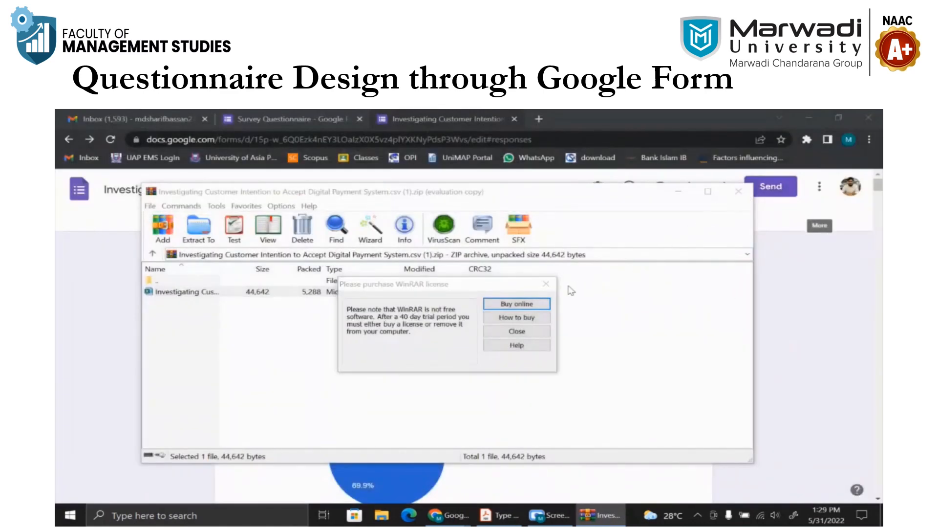
pyautogui.click(550, 285)
pyautogui.click(738, 193)
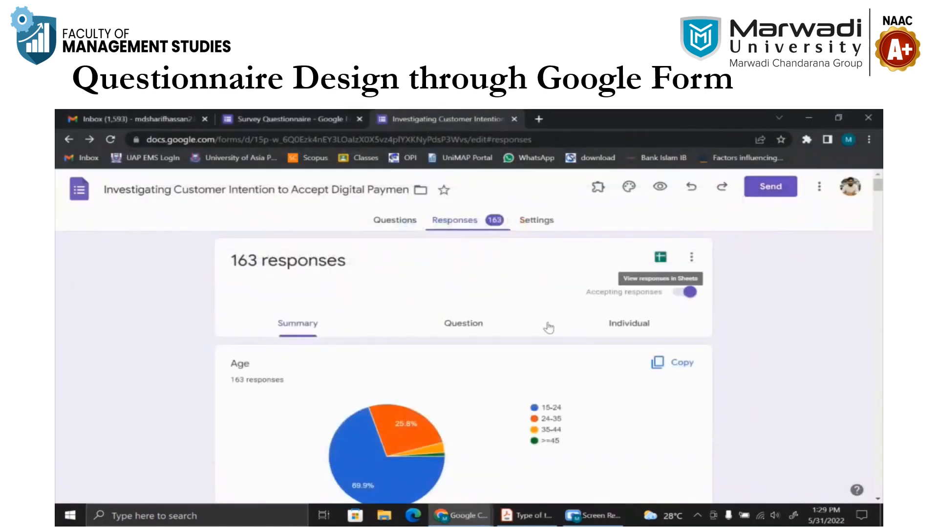
pyautogui.click(399, 230)
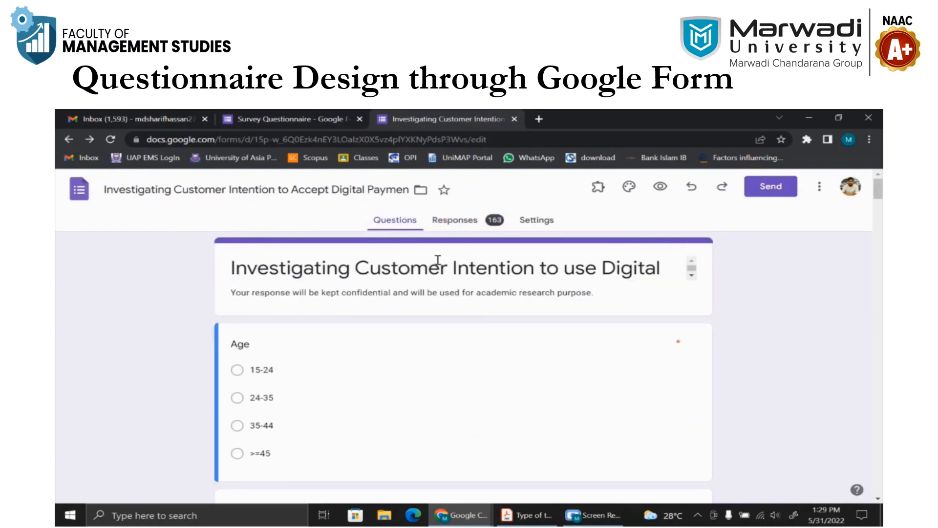
pyautogui.moveTo(460, 513)
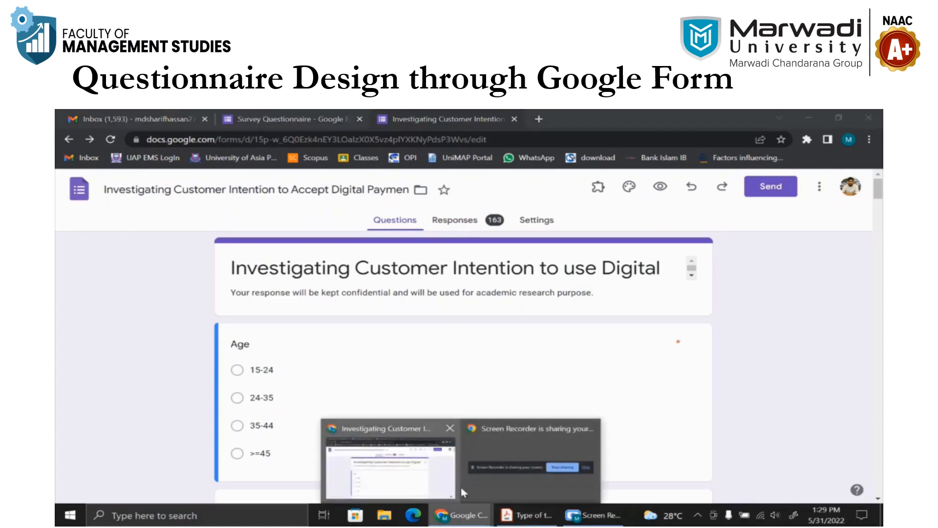